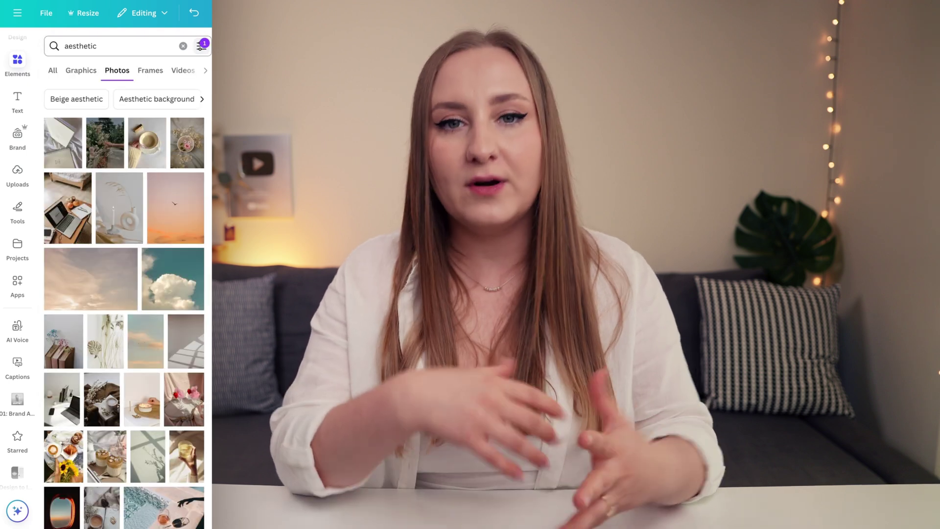
- Show the Animate options for the selected captions
scroll(124, 304, down, 2)
scroll(124, 304, down, 3)
scroll(123, 304, down, 3)
scroll(124, 304, down, 3)
scroll(124, 304, down, 2)
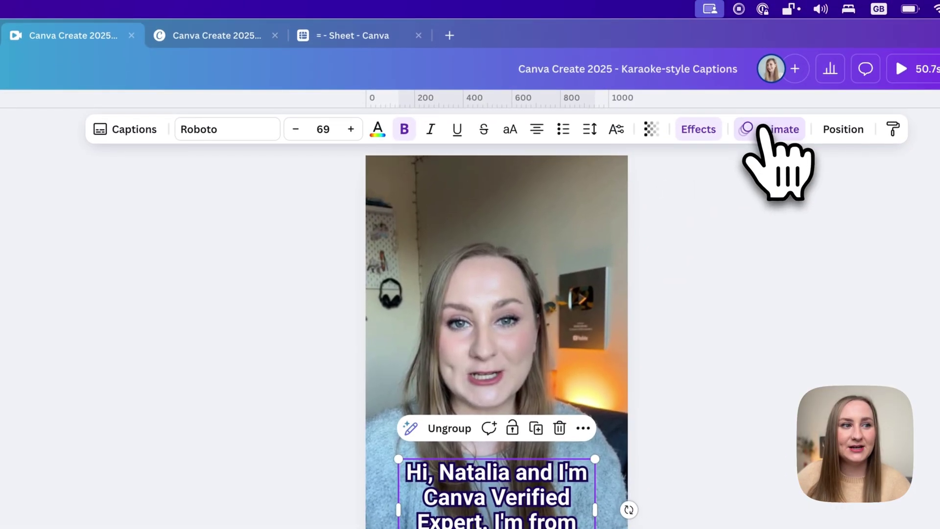
click(767, 128)
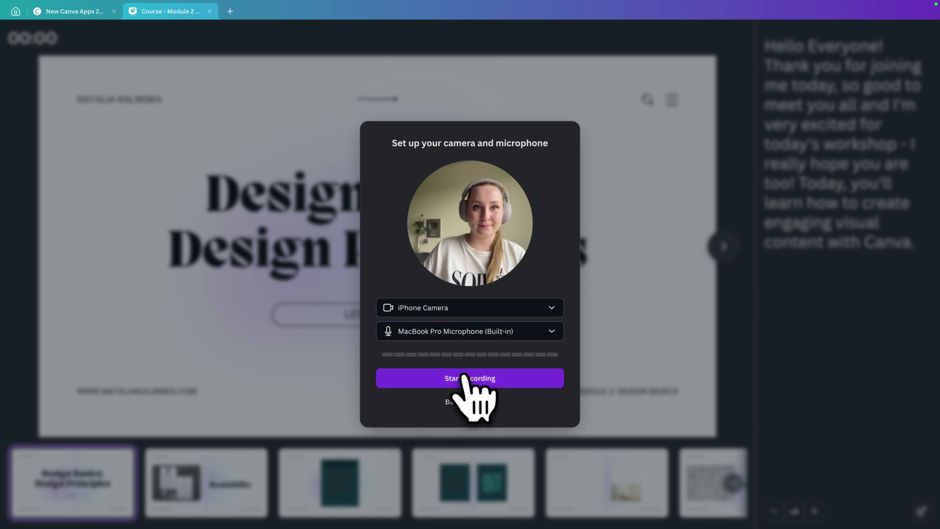
- Start recording over the presentation slides
click(459, 380)
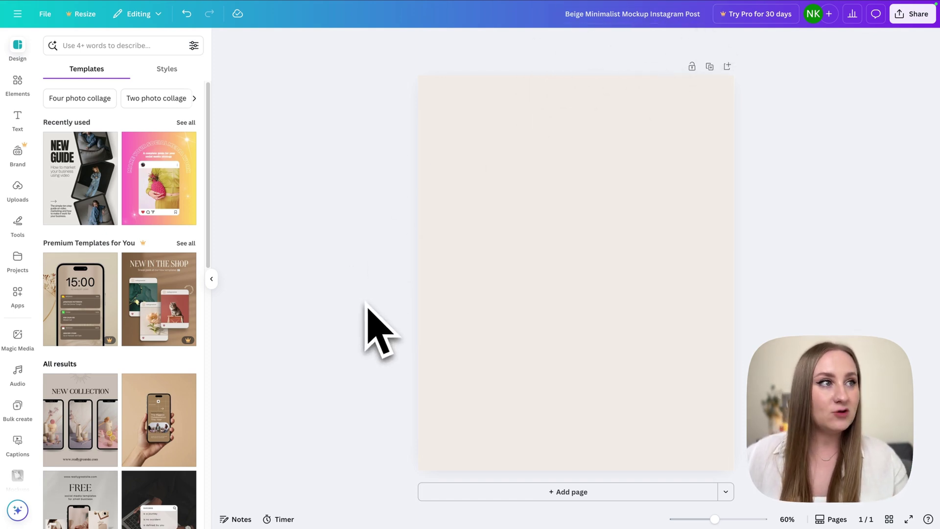
- Browse the Design templates panel and return to the recently used templates at the top
scroll(114, 211, down, 1)
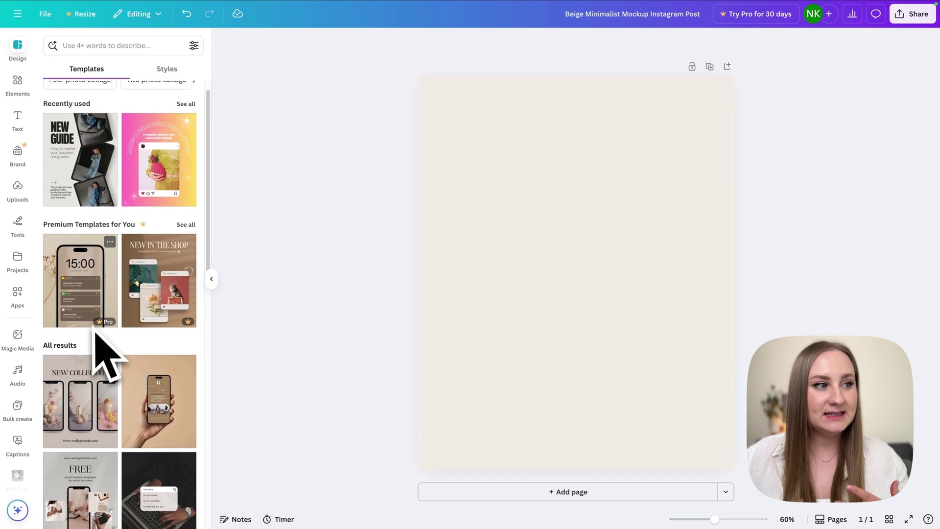
scroll(94, 336, down, 3)
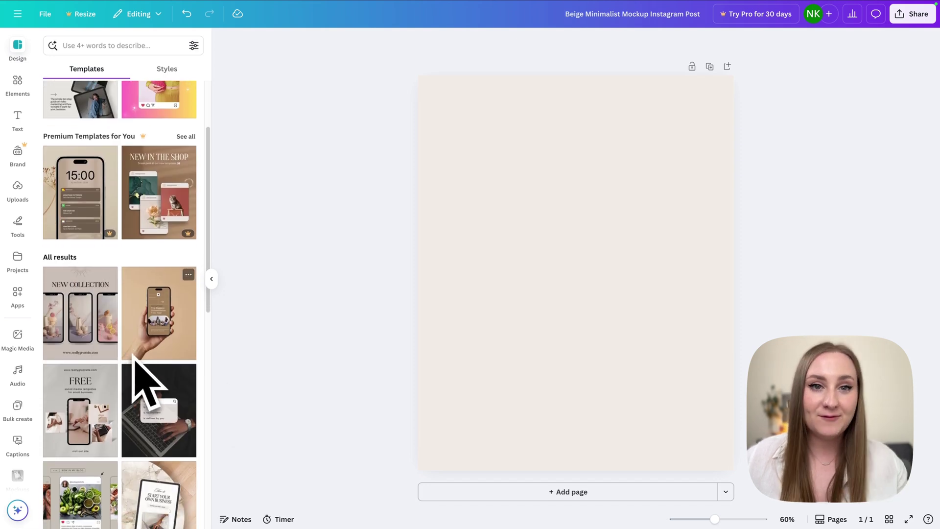
scroll(135, 359, down, 1)
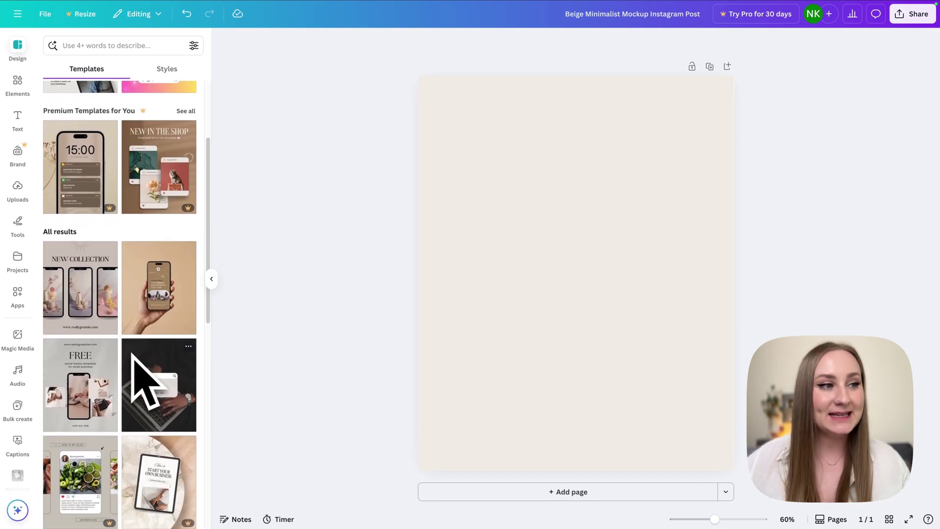
scroll(100, 331, down, 2)
scroll(110, 336, down, 2)
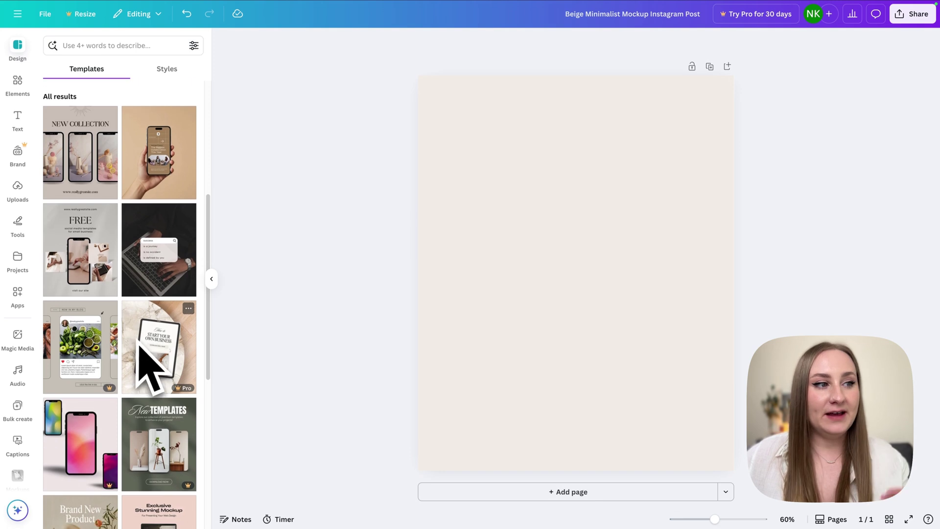
scroll(128, 485, down, 2)
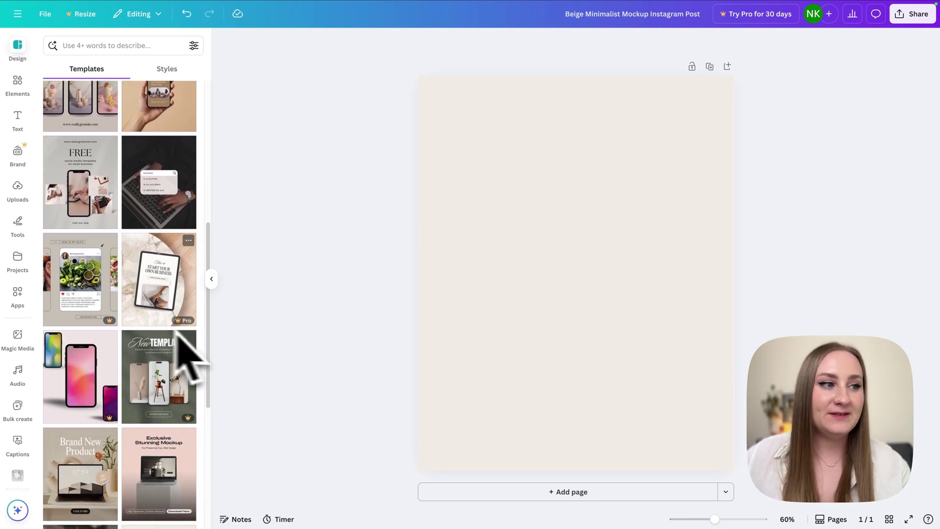
scroll(173, 431, down, 3)
scroll(171, 440, up, 10)
scroll(183, 409, up, 2)
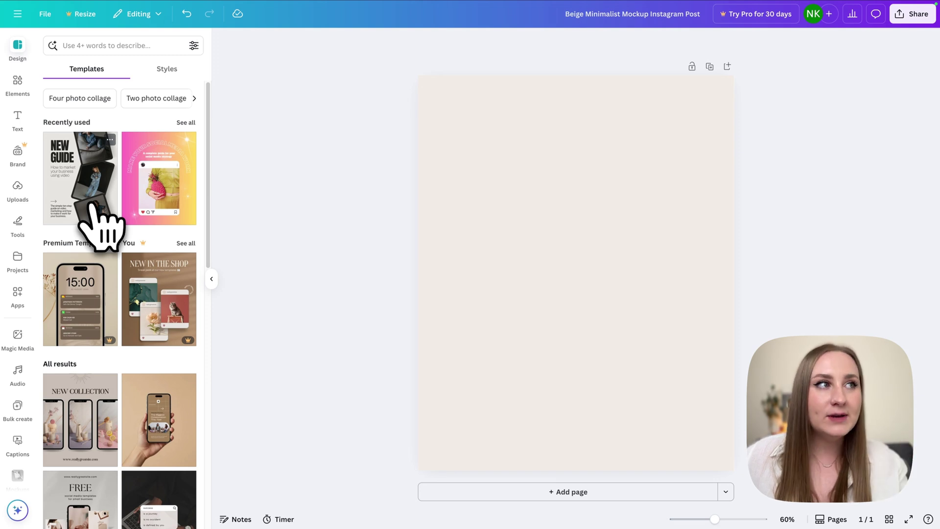
- Apply the recently used New Guide template to the blank page
click(93, 201)
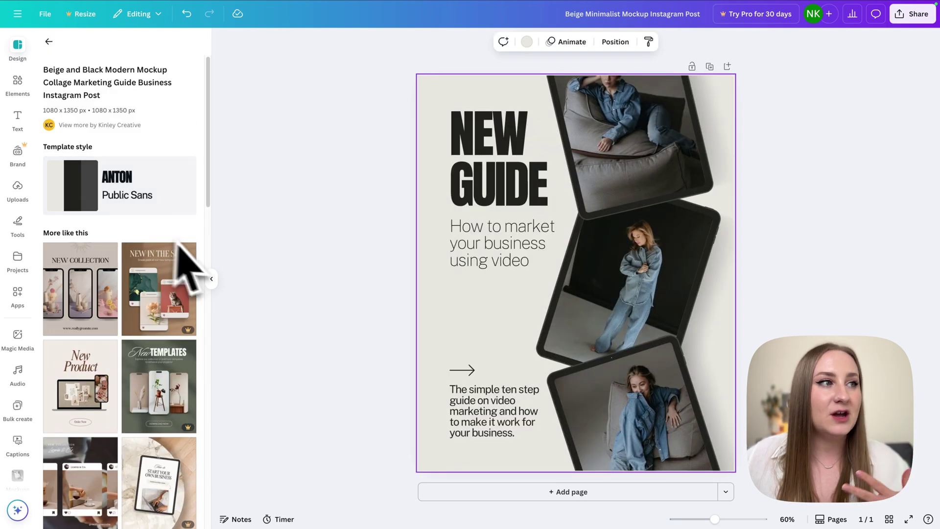
click(214, 257)
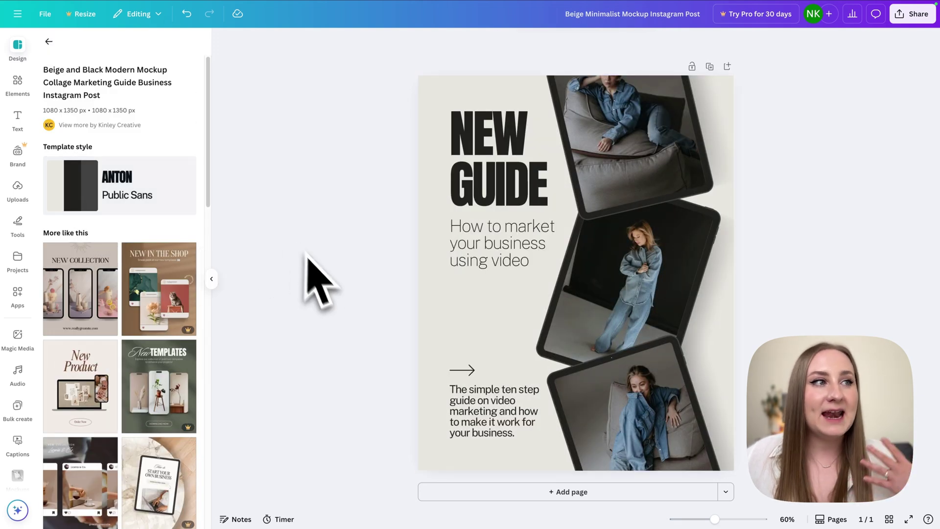
click(212, 279)
click(408, 314)
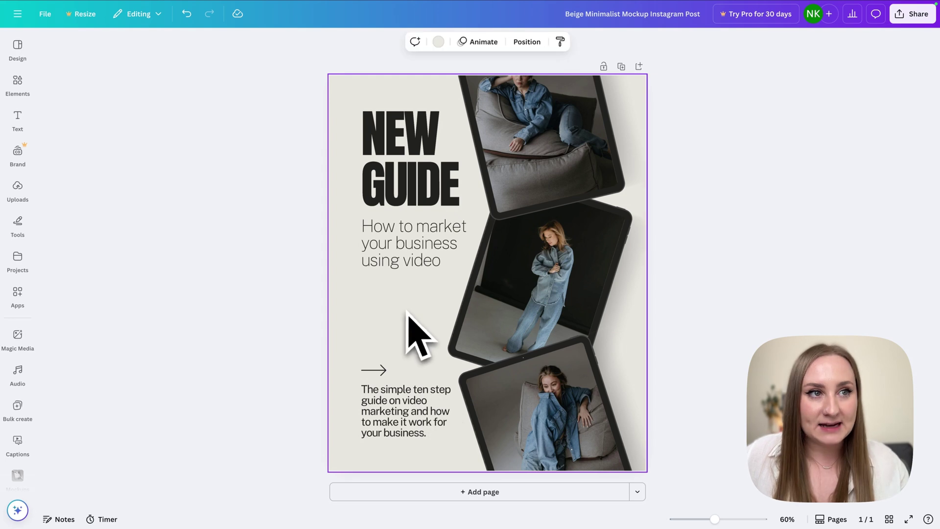
- Change the headline from NEW GUIDE to NEW EBOOK
click(410, 176)
double_click(412, 182)
double_click(414, 185)
text(EBOO)
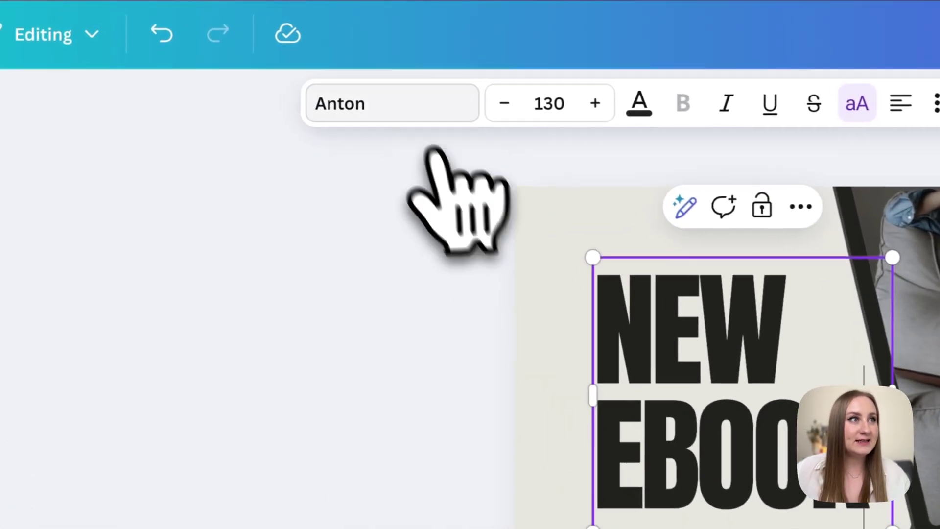
- Set the headline font to Archivo Black at size 80
click(284, 41)
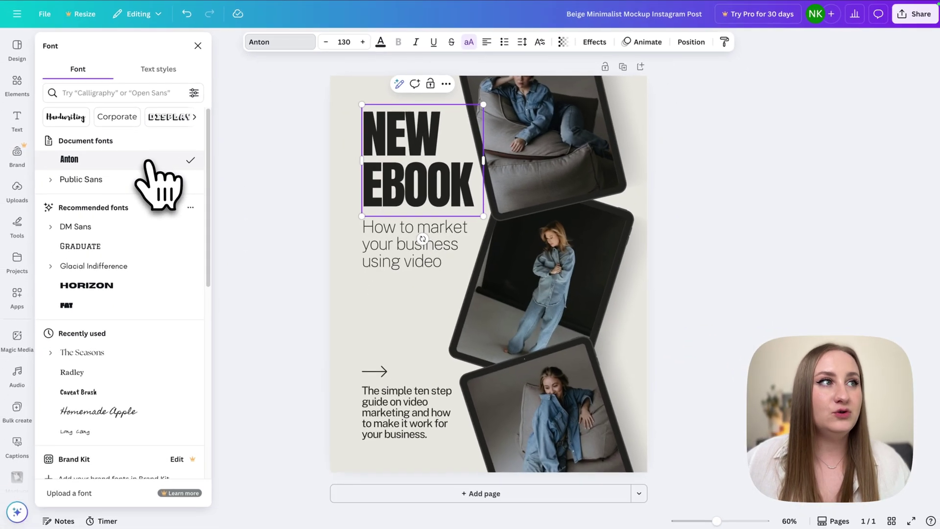
scroll(152, 167, down, 2)
scroll(149, 160, down, 1)
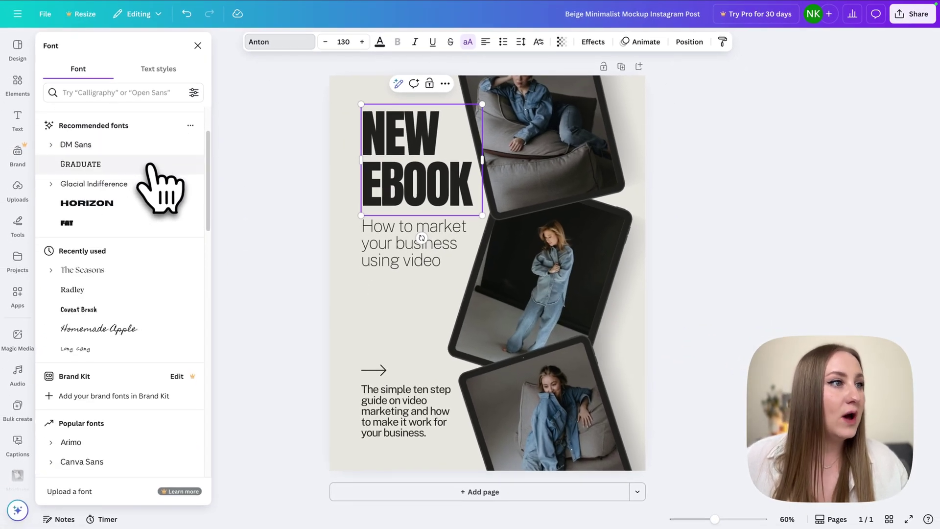
scroll(149, 166, down, 2)
scroll(147, 182, down, 3)
scroll(147, 188, down, 3)
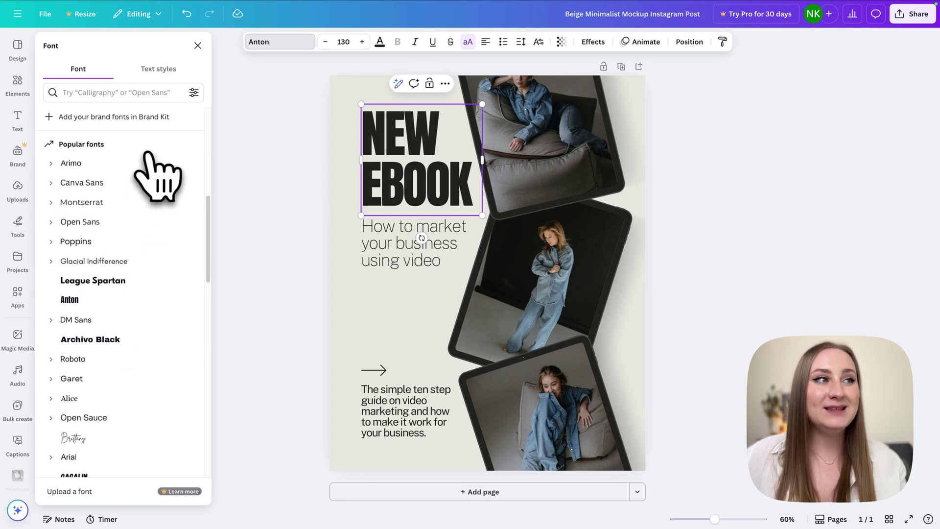
scroll(146, 252, down, 2)
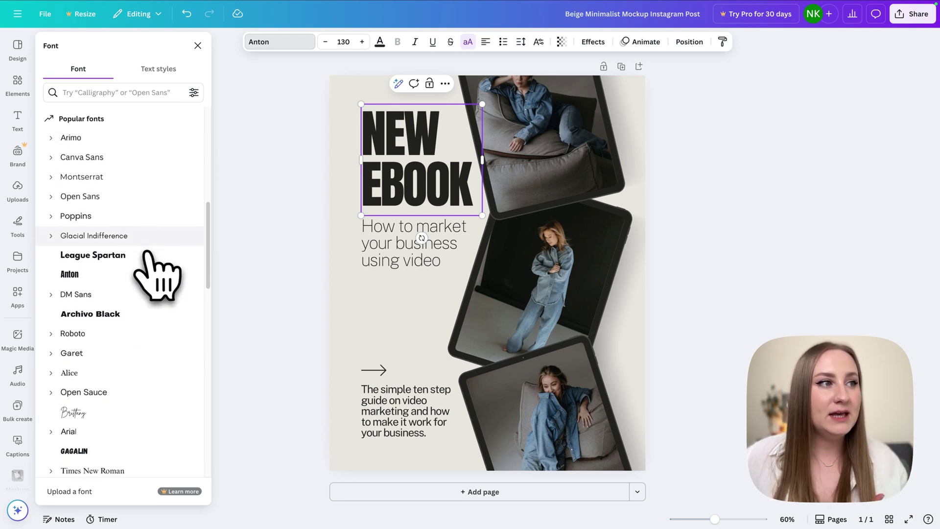
scroll(147, 255, down, 1)
scroll(147, 255, down, 2)
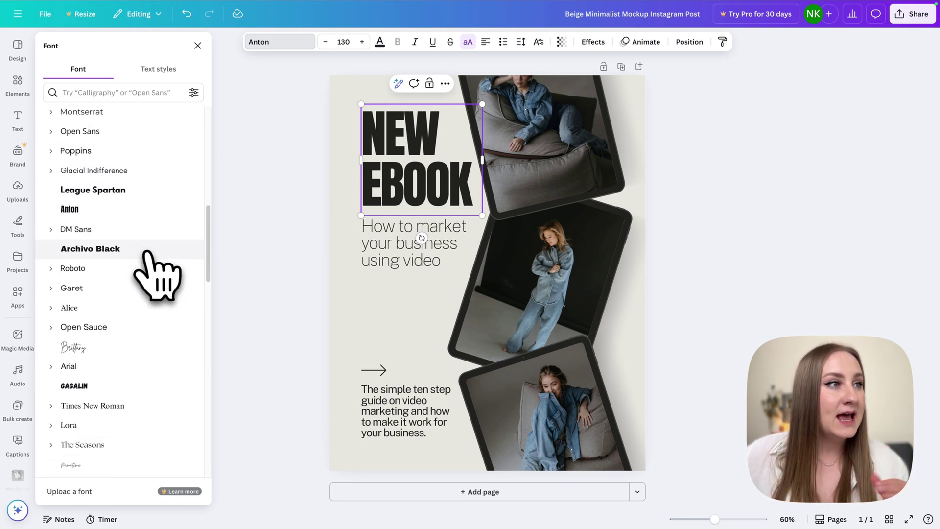
click(146, 253)
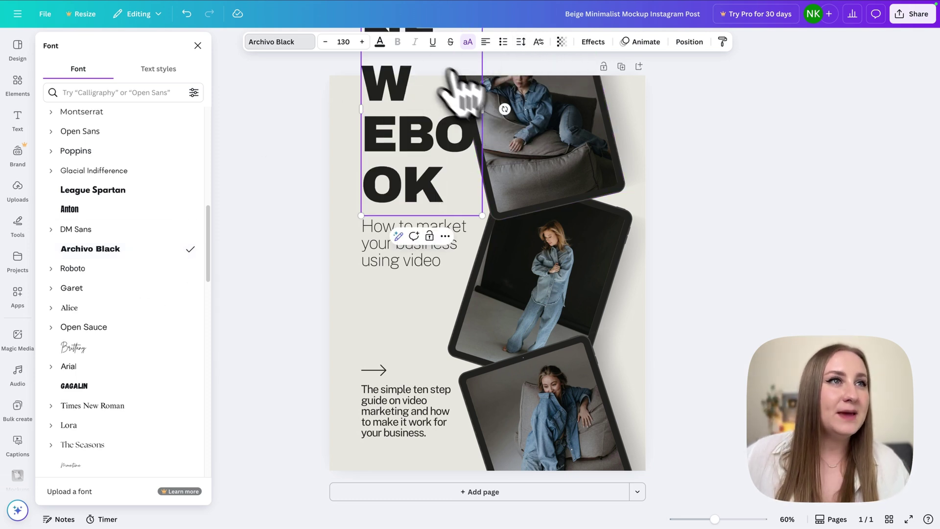
click(325, 41)
click(325, 41)
click(325, 41)
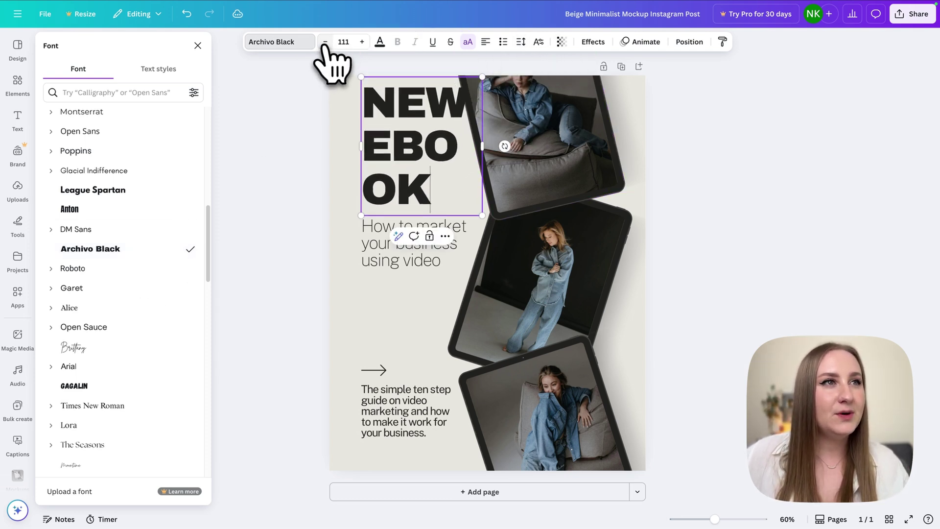
click(387, 127)
- Shift the headline and subtitle slightly up and to the left
drag(398, 206, 407, 202)
click(410, 247)
drag(407, 245, 394, 241)
click(389, 277)
click(380, 235)
click(399, 339)
- Tighten the NEW EBOOK headline's line spacing
click(465, 203)
click(521, 44)
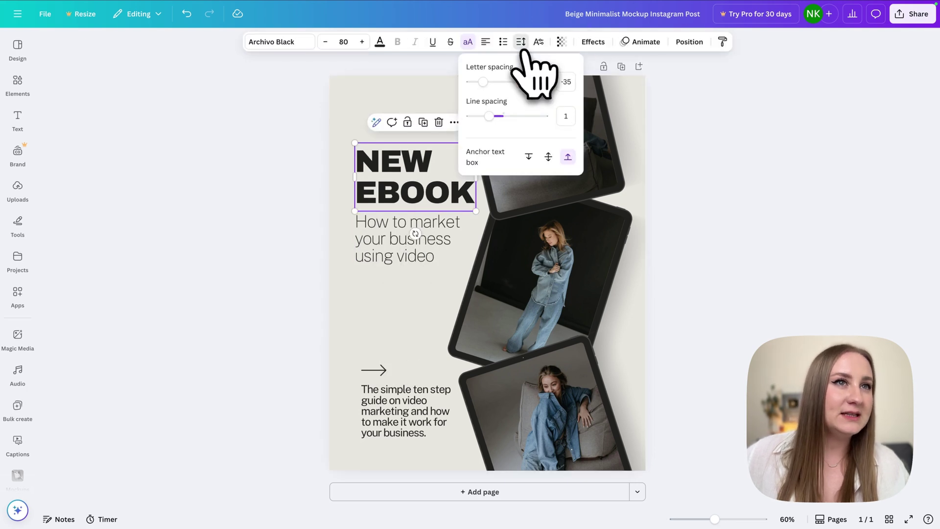
drag(490, 116, 488, 116)
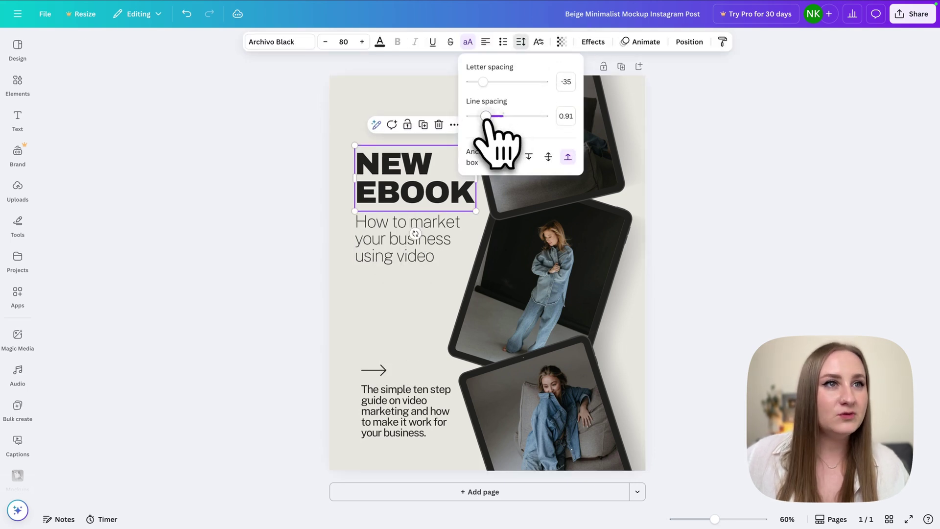
click(283, 218)
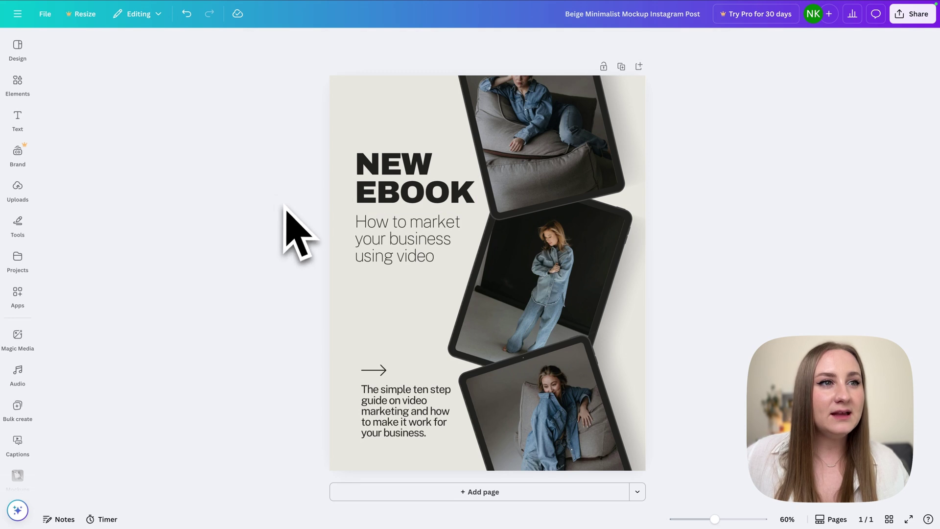
- Check the subtitle and the top and middle photo frames by selecting each
click(391, 240)
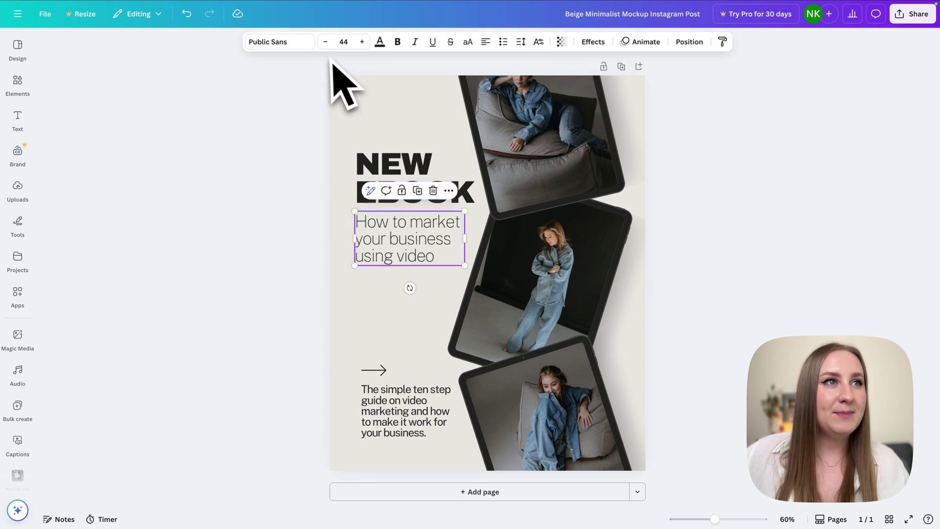
click(253, 198)
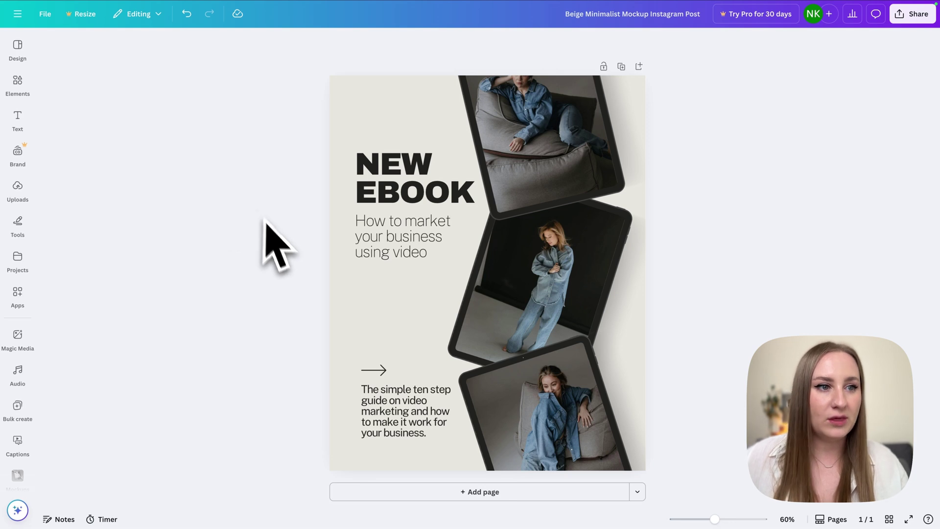
click(588, 166)
click(590, 269)
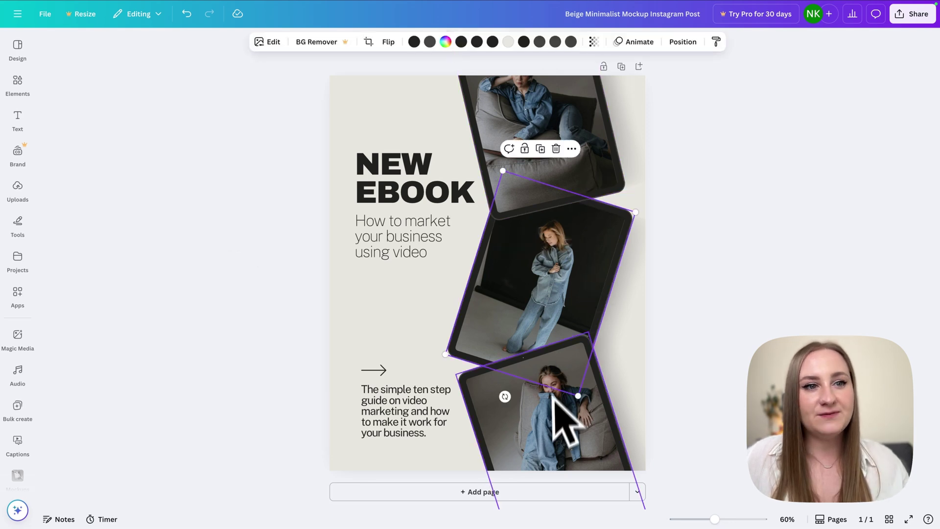
click(709, 388)
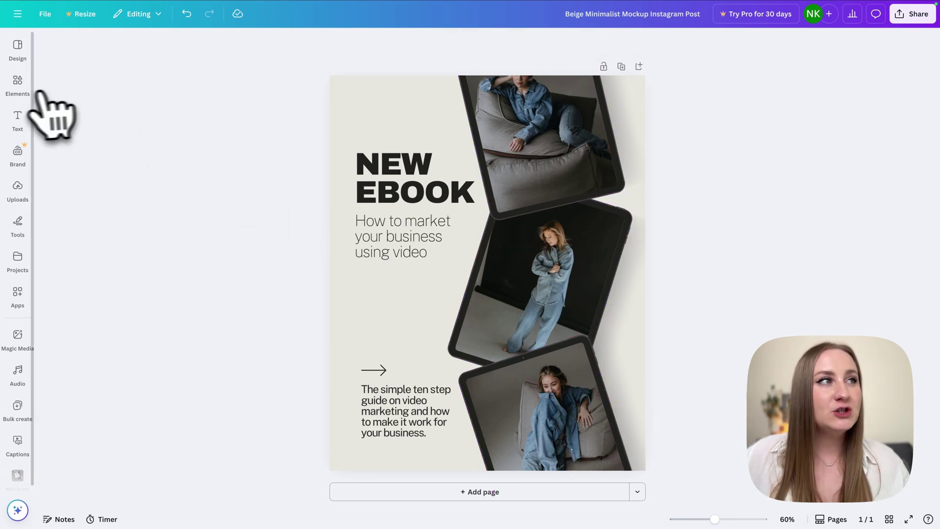
- Add a black phone-outline mockup from Elements over the left-side text
click(30, 92)
click(120, 46)
text(mockup)
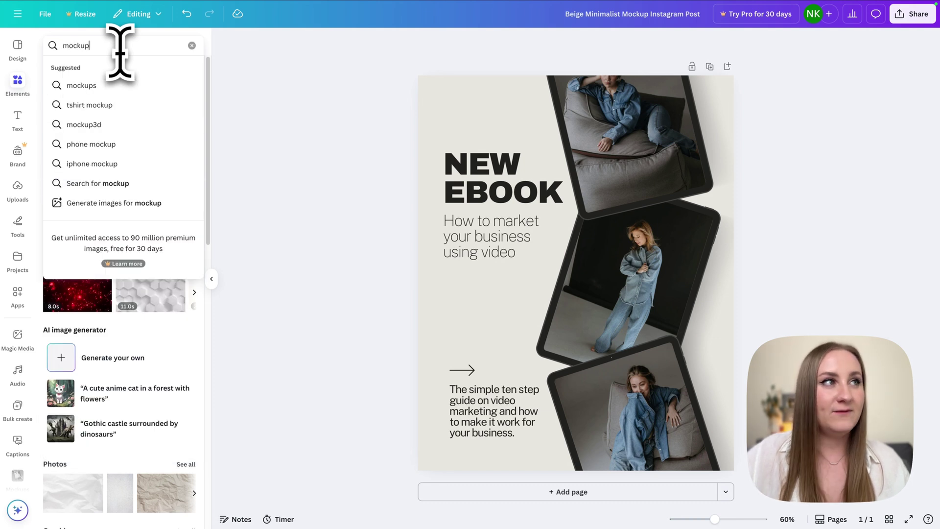
key(Return)
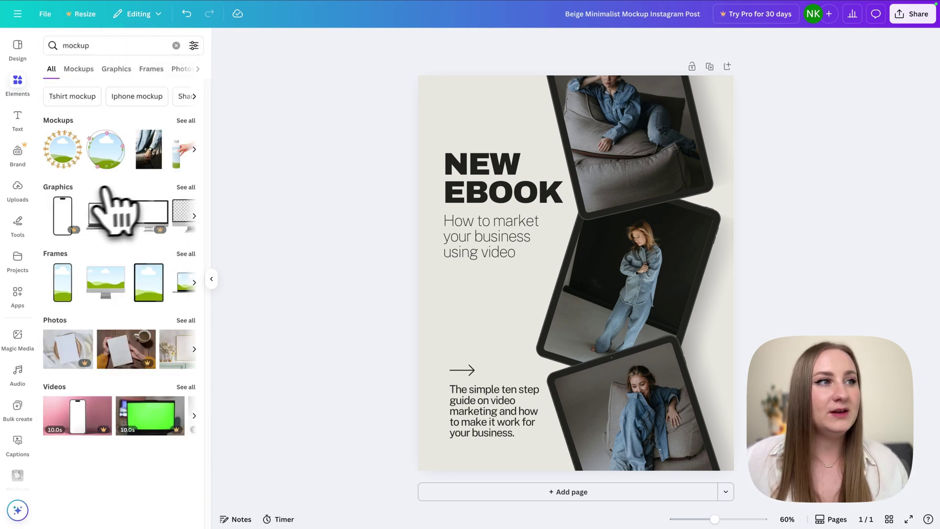
click(185, 187)
drag(141, 270, 533, 212)
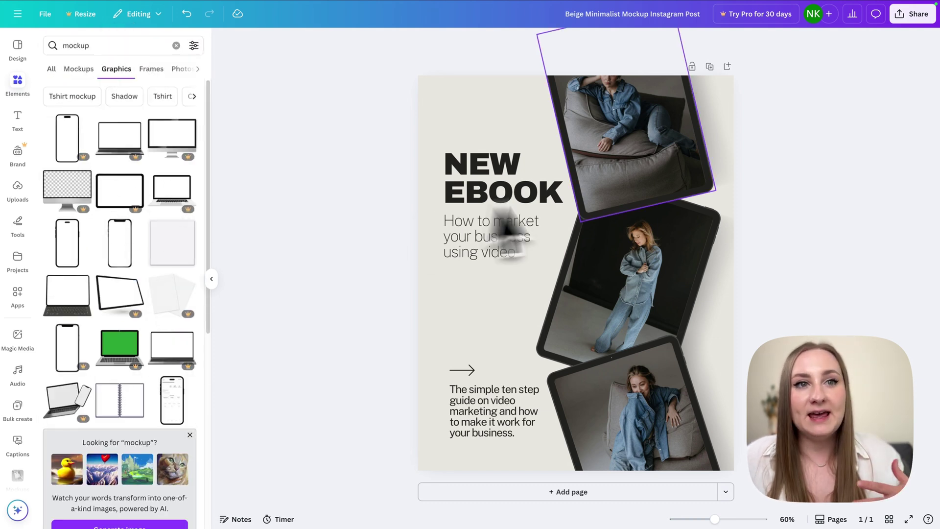
drag(626, 146, 368, 317)
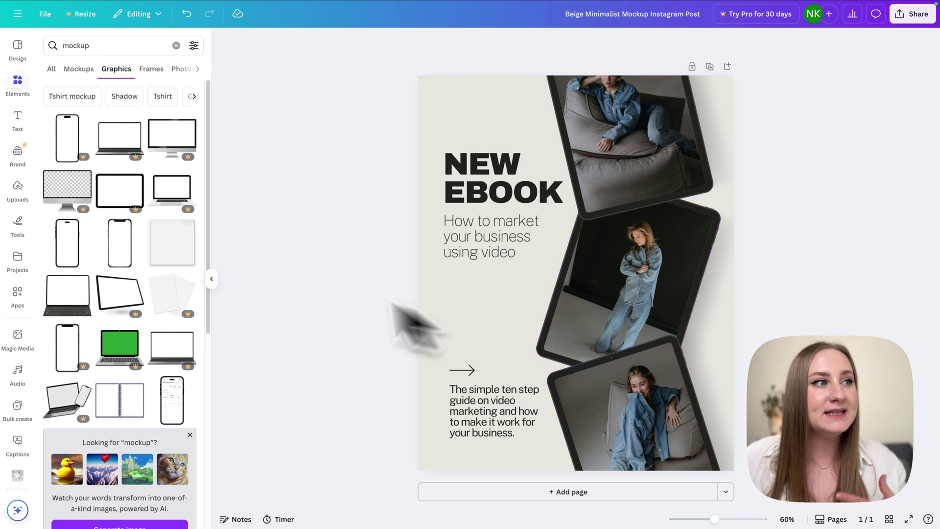
click(73, 243)
mouse_move(602, 272)
mouse_down()
mouse_move(684, 268)
mouse_move(537, 288)
mouse_up()
click(212, 279)
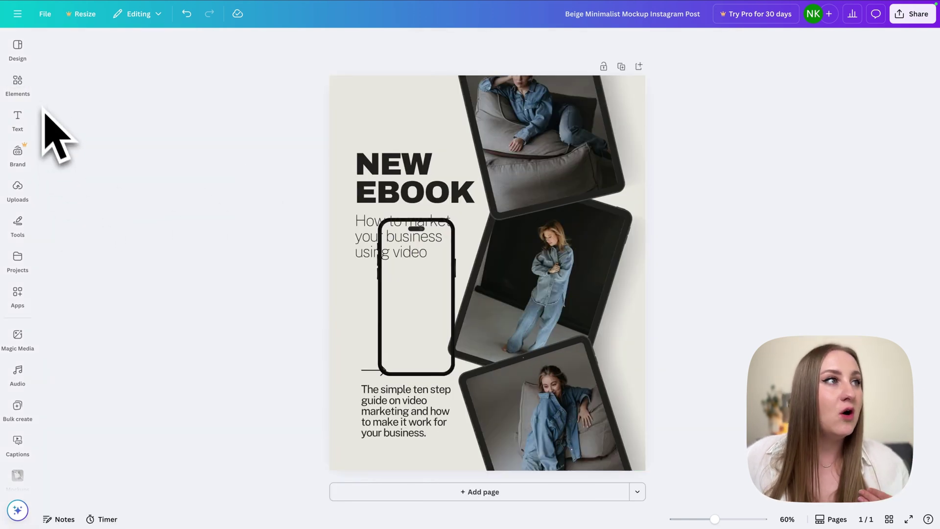
- Search Elements for 'stylish' and browse the photo results
click(18, 83)
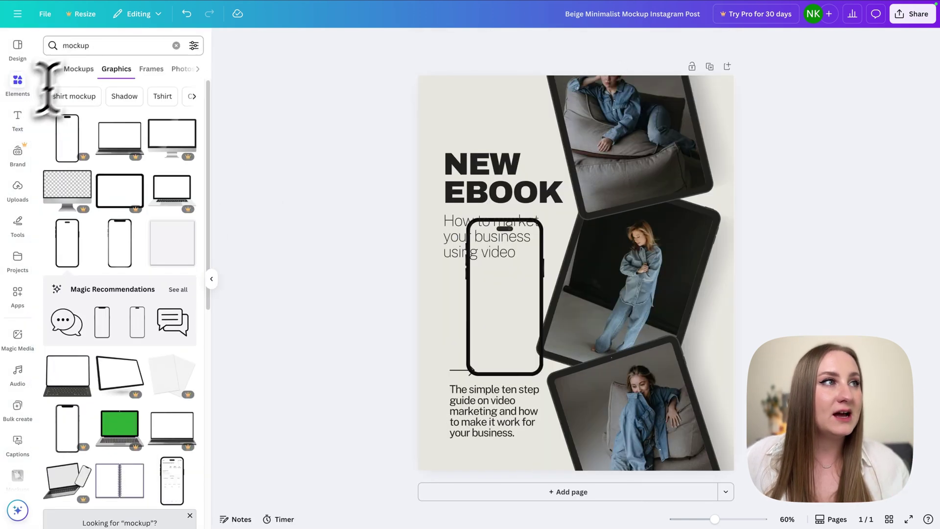
click(173, 46)
text(stylish)
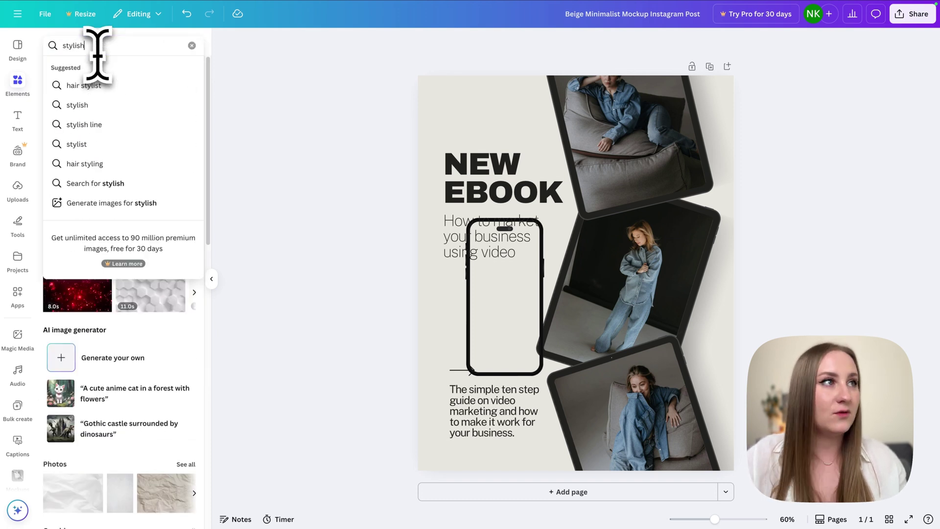
key(Return)
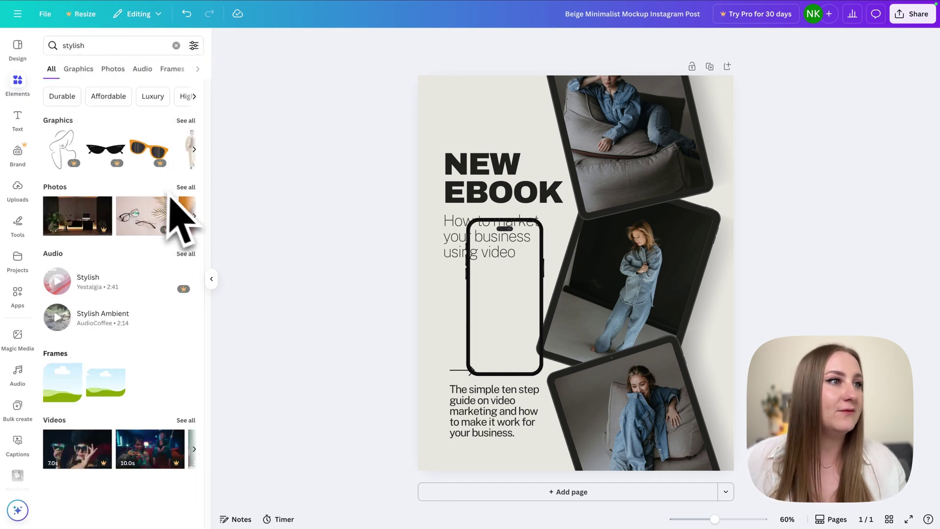
click(183, 187)
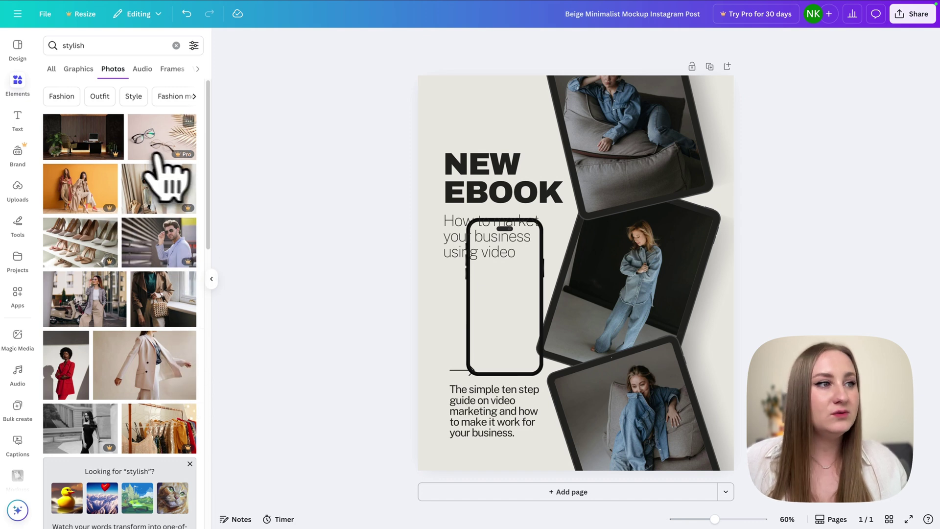
scroll(172, 295, down, 1)
scroll(172, 295, down, 2)
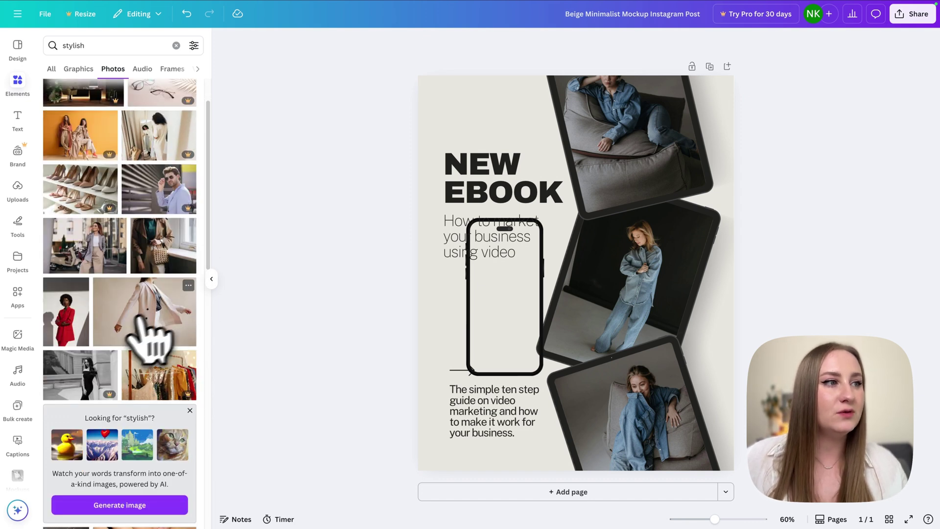
- Fit the red-suit woman photo behind the phone outline with corner rounding 39
click(66, 323)
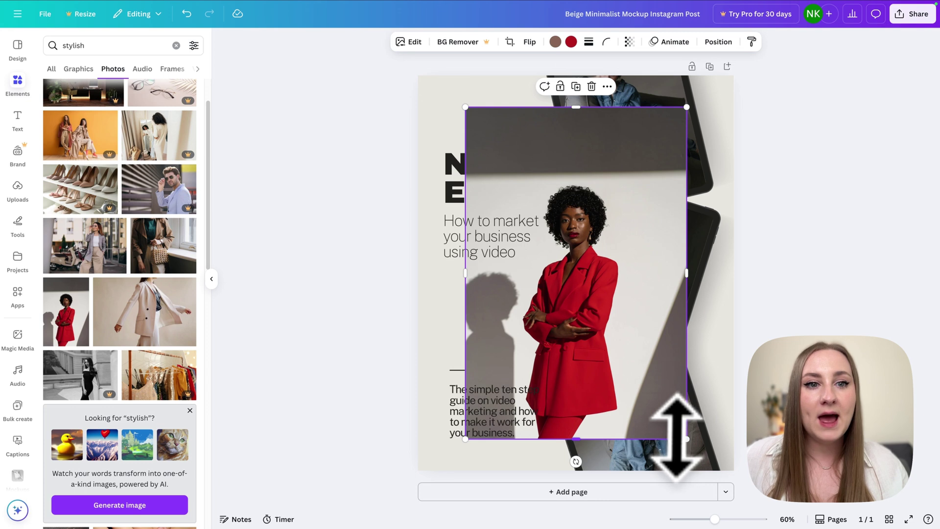
drag(685, 438, 545, 241)
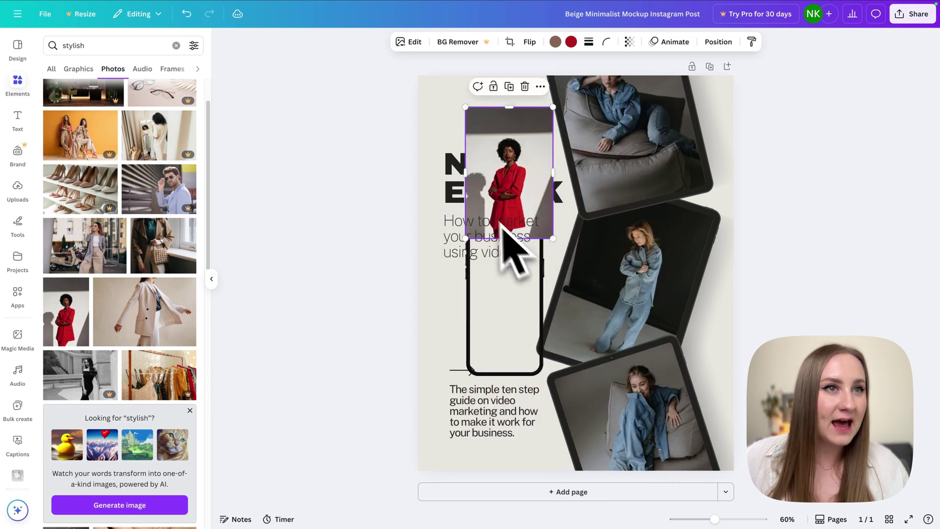
mouse_move(501, 218)
mouse_down()
mouse_move(506, 297)
mouse_move(501, 292)
mouse_move(548, 293)
mouse_move(540, 293)
mouse_up()
key(super+bracketleft)
drag(503, 226, 503, 222)
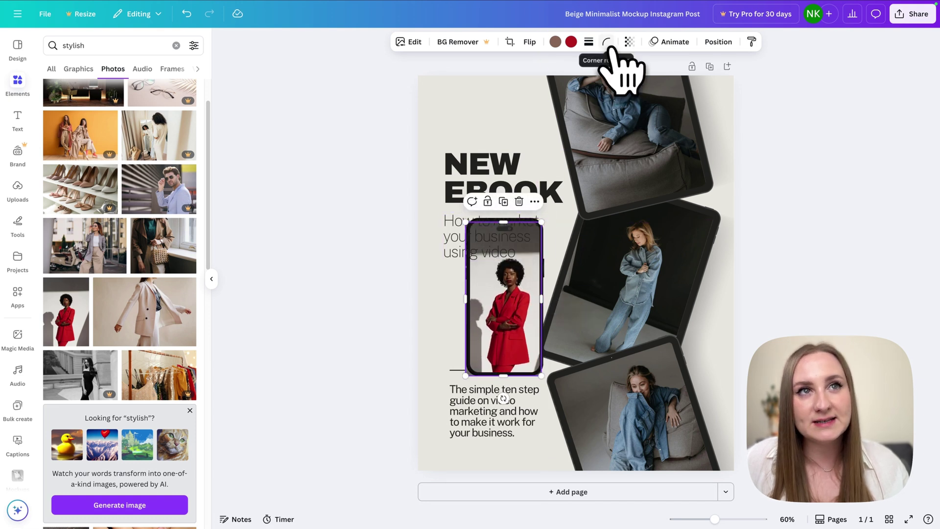
click(606, 42)
drag(553, 82, 584, 82)
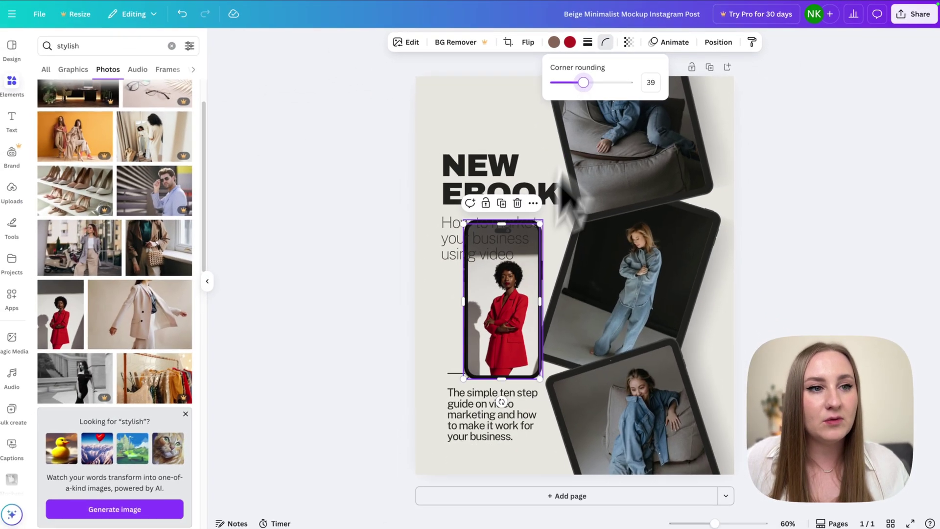
click(409, 325)
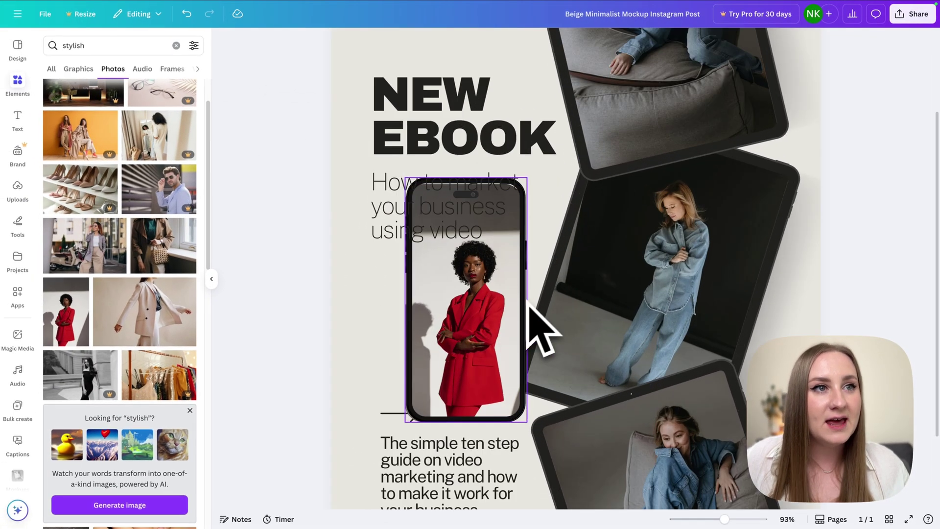
- Nudge the phone frame into place and select the middle tablet mockup
drag(529, 300, 522, 301)
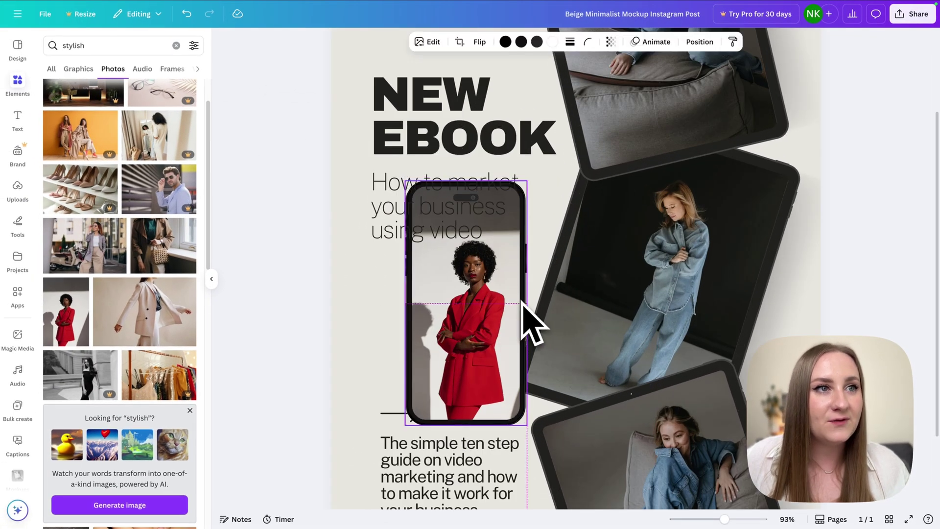
shift+click(475, 306)
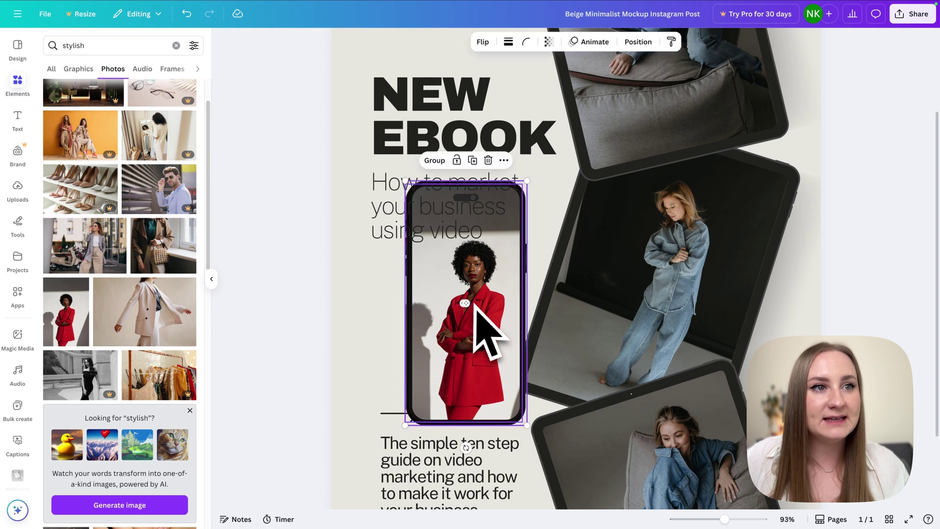
click(291, 376)
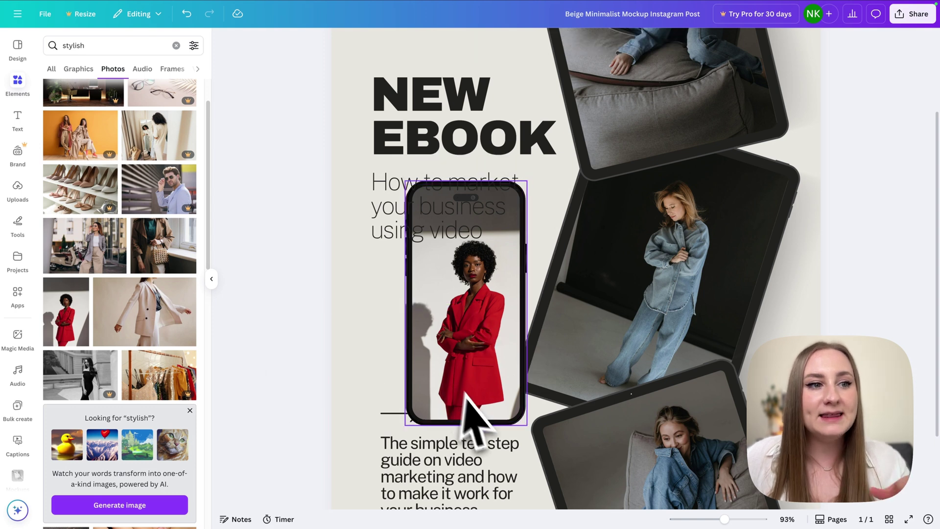
drag(325, 318, 472, 333)
scroll(405, 372, down, 5)
click(629, 315)
- Delete the middle tablet mockup and group the phone frame with its photo
key(BackSpace)
key(BackSpace)
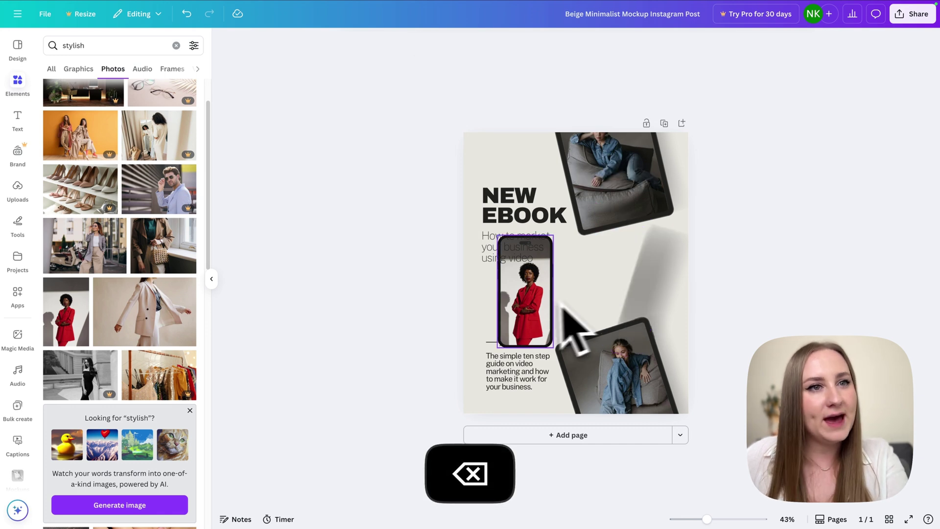
mouse_move(528, 304)
mouse_down()
mouse_move(563, 303)
mouse_move(597, 325)
mouse_up()
key(ctrl+z)
click(512, 218)
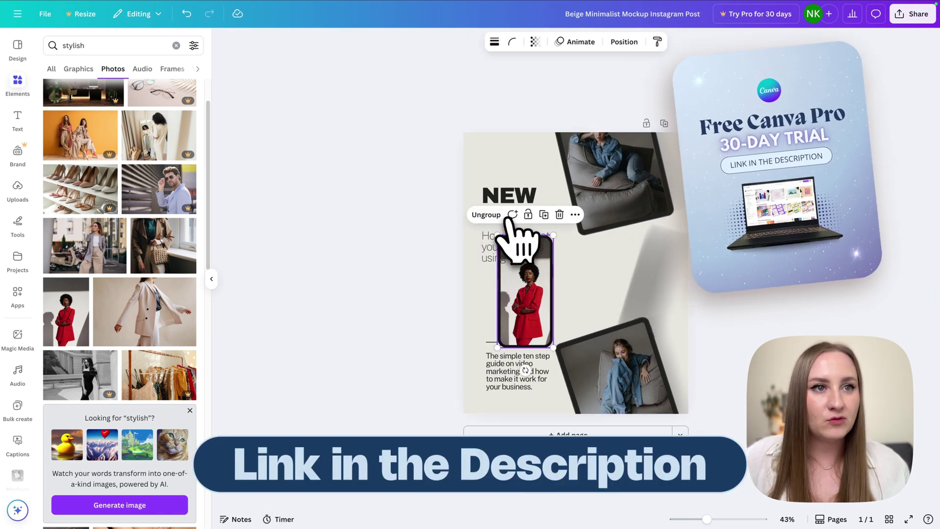
click(477, 343)
- Move the phone mockup to the tablet's spot, tilted clockwise about 20°
drag(536, 314, 647, 304)
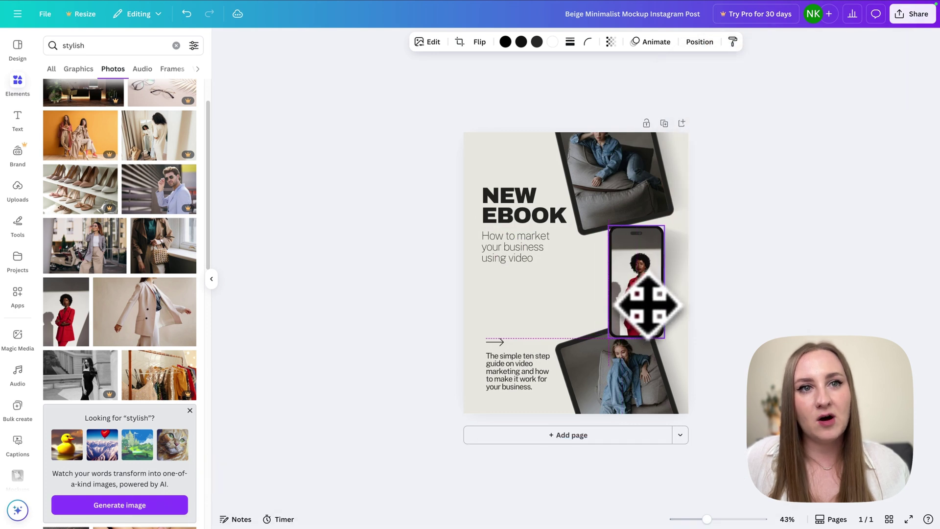
drag(636, 361, 609, 352)
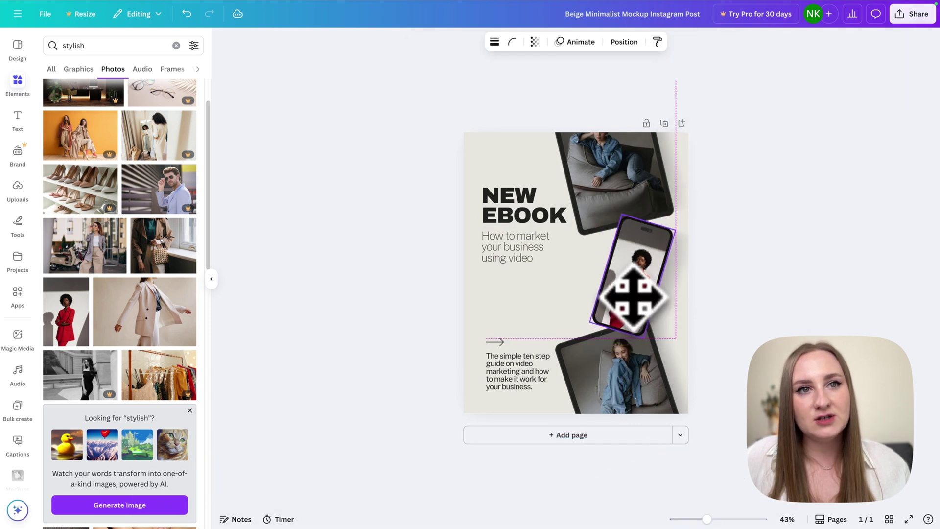
scroll(734, 326, up, 5)
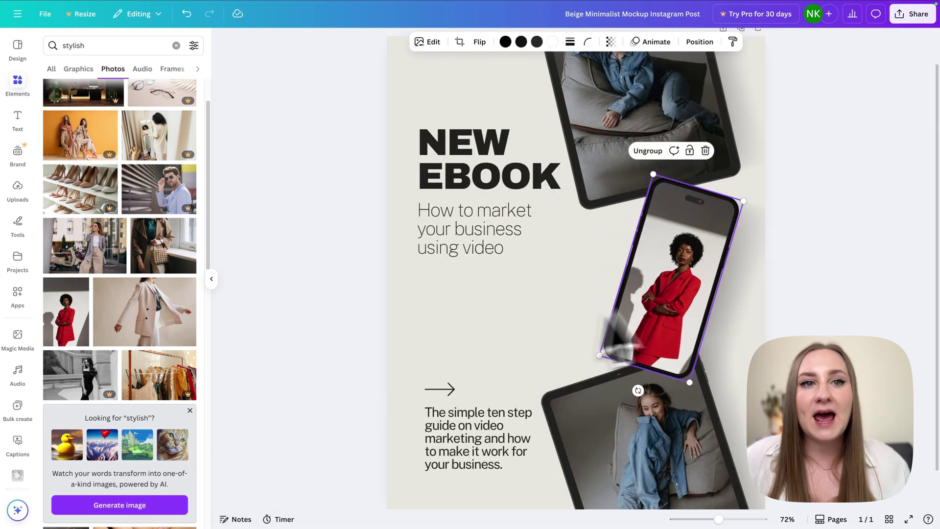
drag(697, 293, 576, 309)
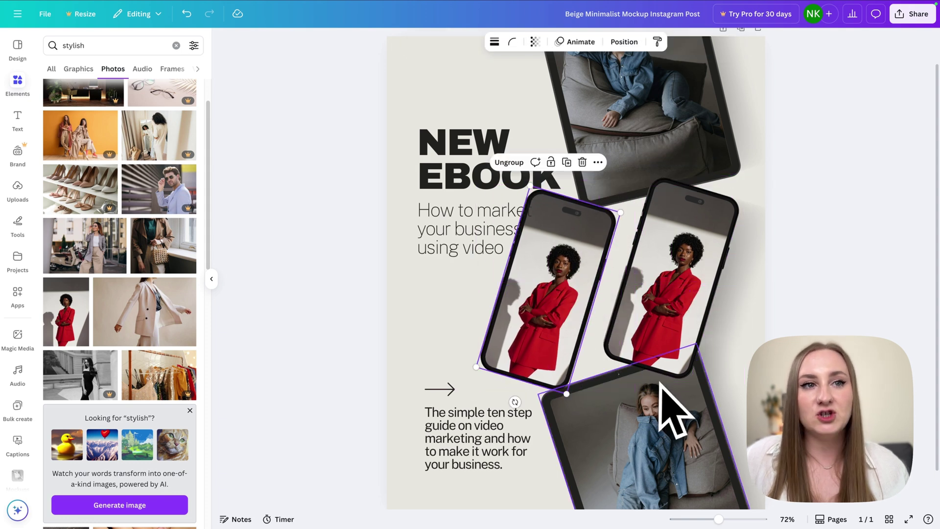
click(568, 306)
key(Delete)
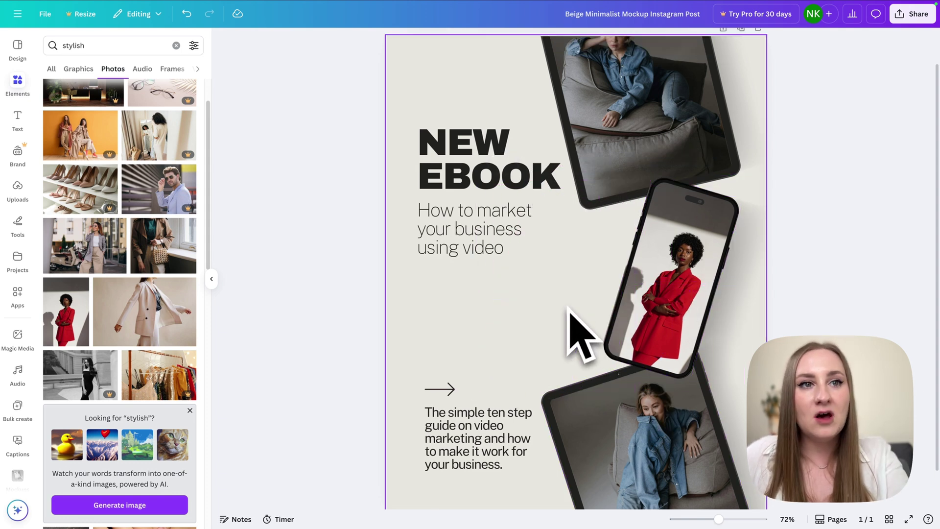
- Duplicate the phone mockup with ⌘C/⌘V and stand the copy upright on its left
click(658, 299)
key(ctrl+c)
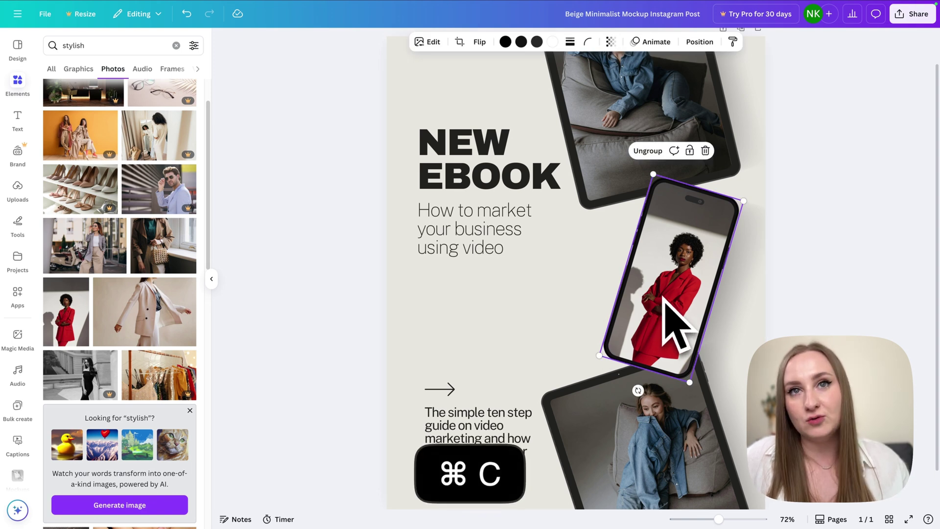
key(ctrl+v)
drag(663, 297, 558, 311)
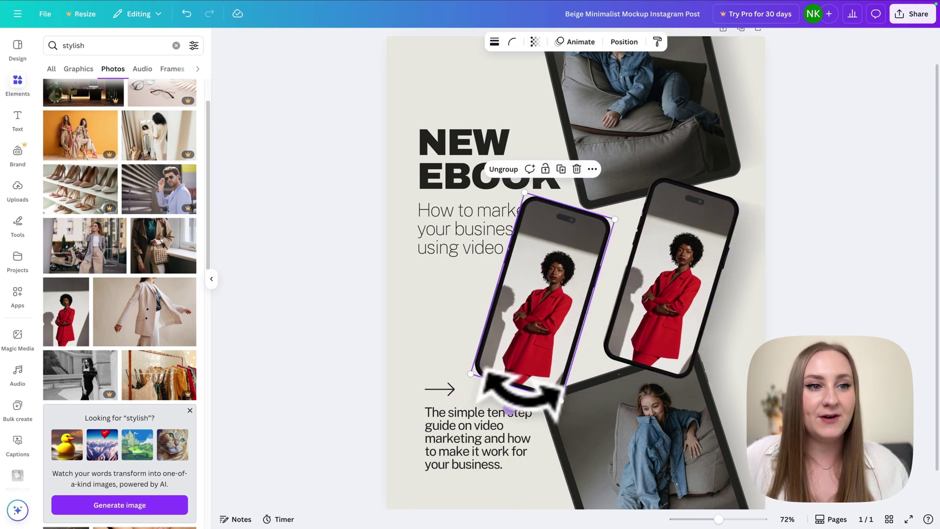
drag(509, 408, 543, 414)
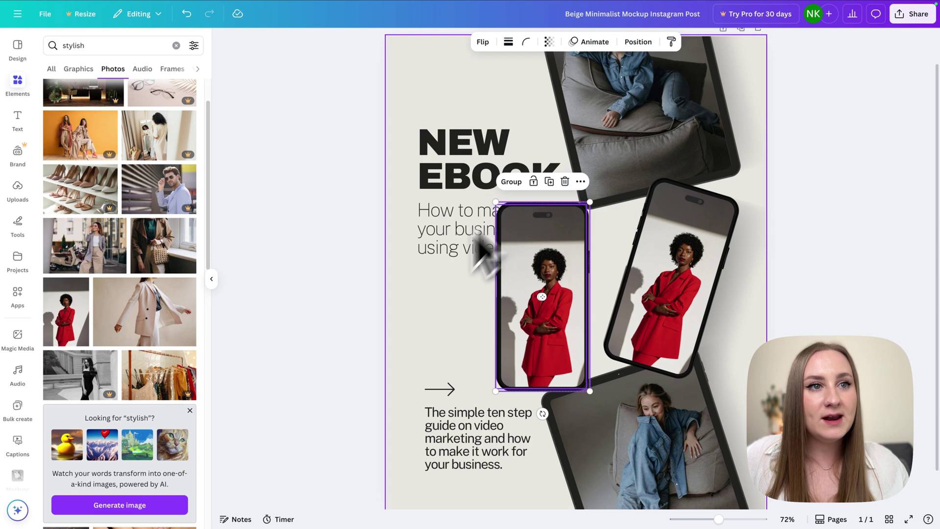
- Test the phone photo's layer order, leaving it unchanged
click(528, 318)
key(super+bracketleft)
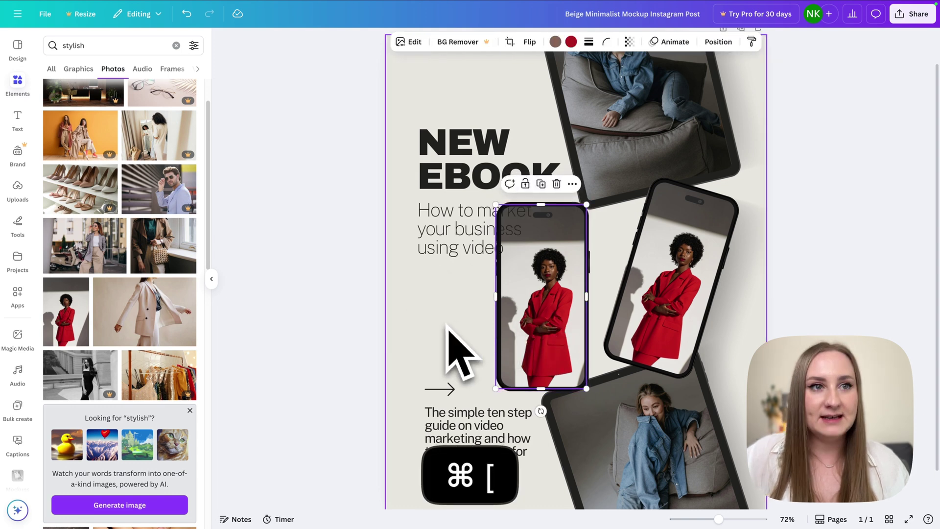
key(super+bracketright)
click(449, 320)
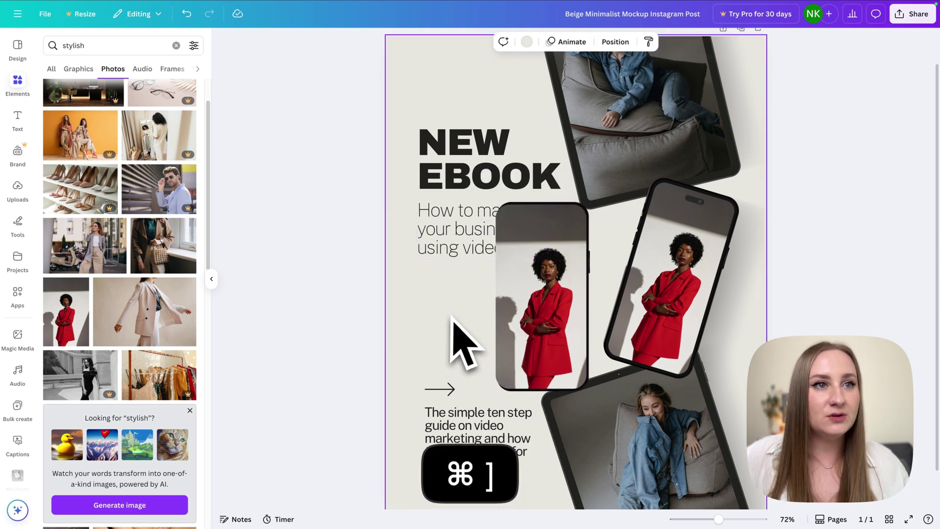
- Open the red-suit photo's Info and browse its creator's photos
right_click(547, 282)
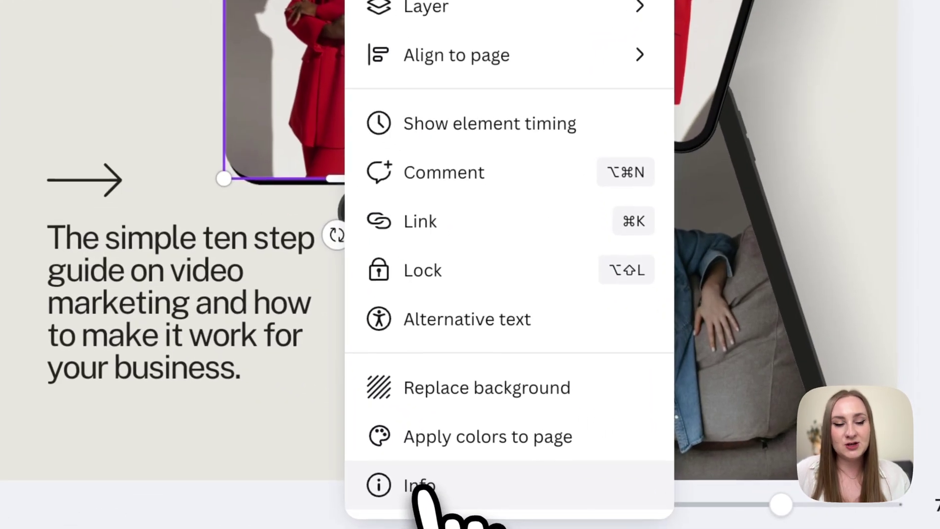
click(420, 487)
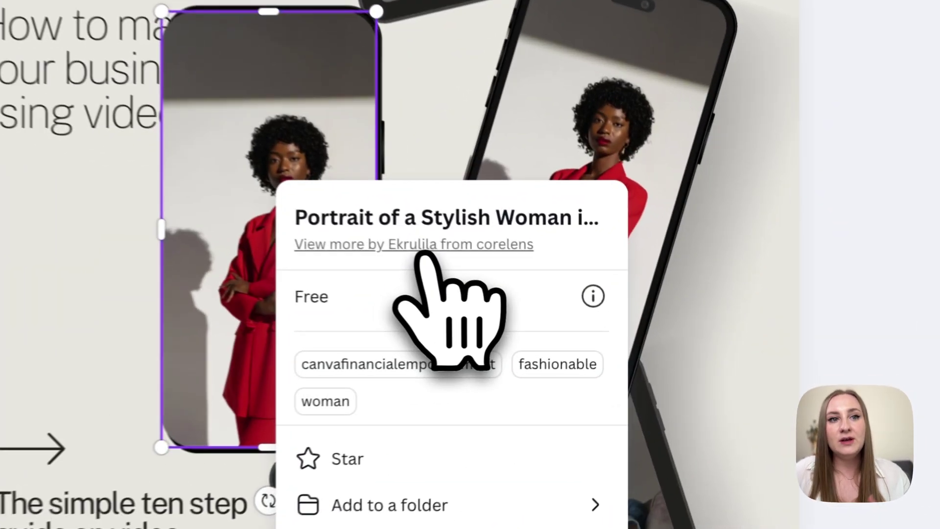
click(582, 302)
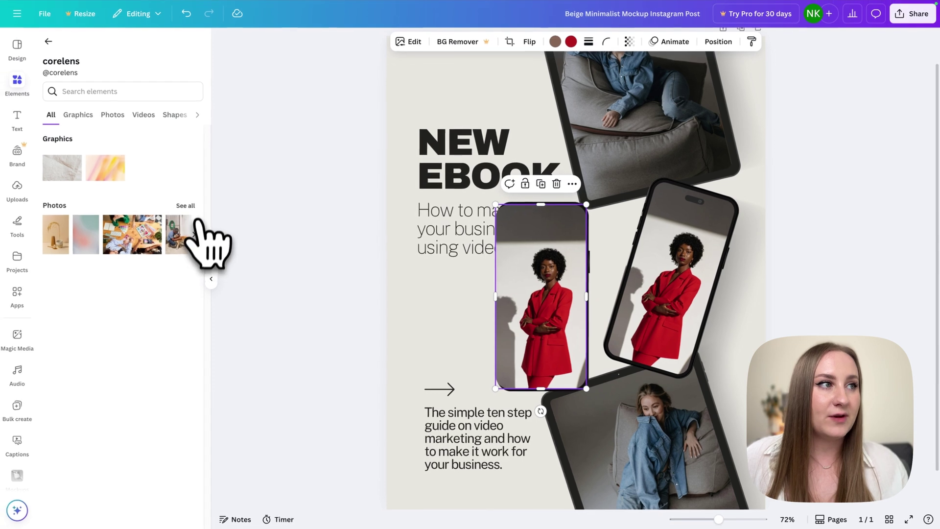
click(186, 205)
scroll(146, 342, down, 1)
scroll(147, 352, down, 5)
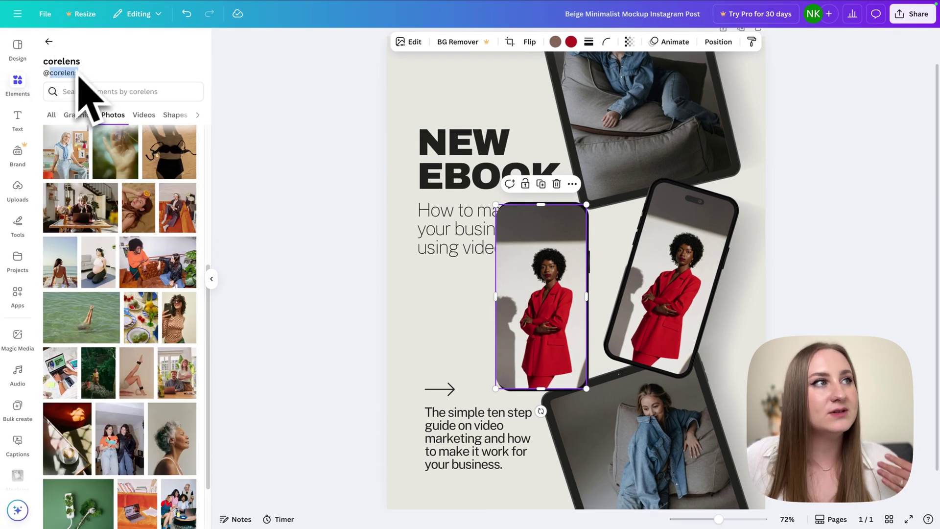
- Open the photo's Info again and browse its full corelens collection
right_click(528, 274)
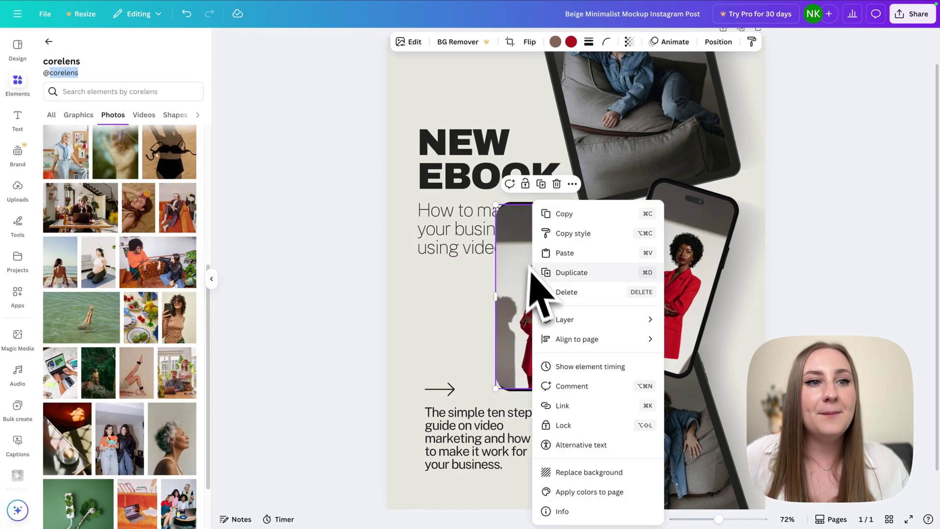
click(570, 512)
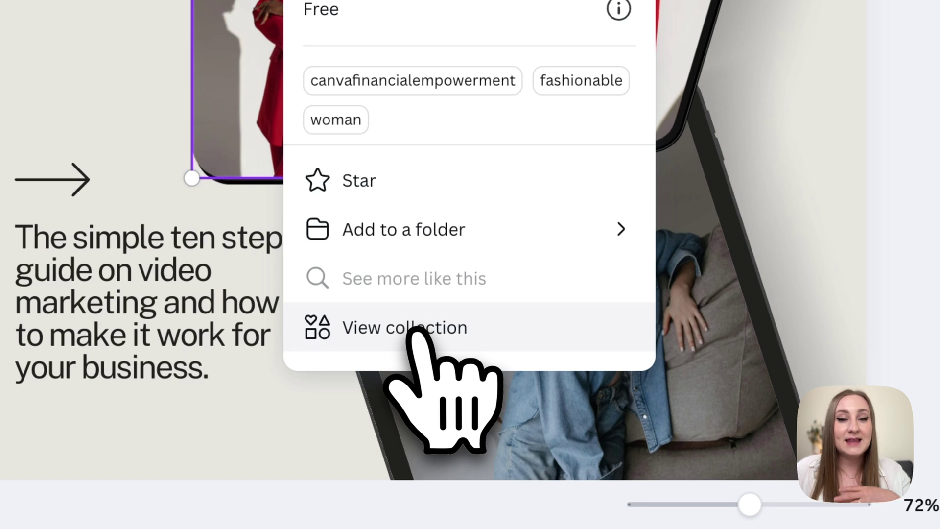
click(414, 329)
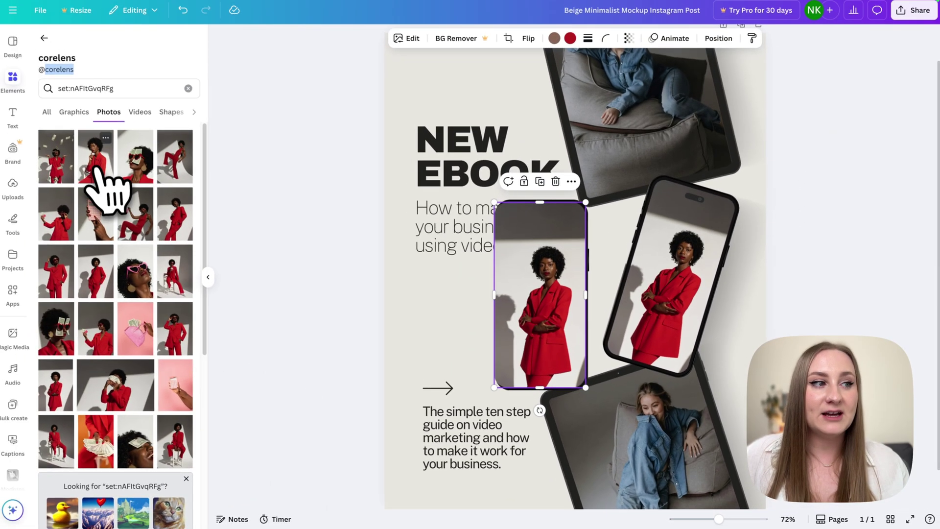
scroll(100, 168, down, 1)
scroll(115, 210, down, 3)
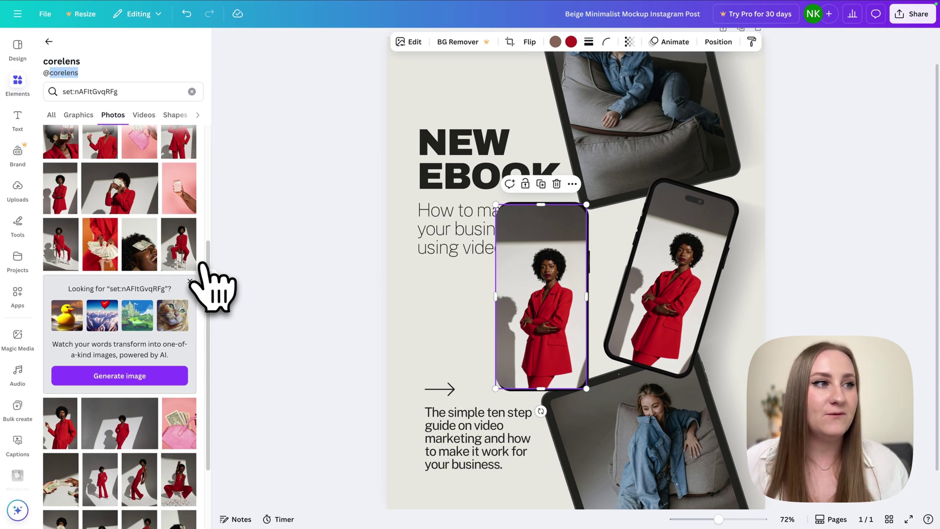
scroll(199, 218, up, 1)
scroll(191, 321, up, 1)
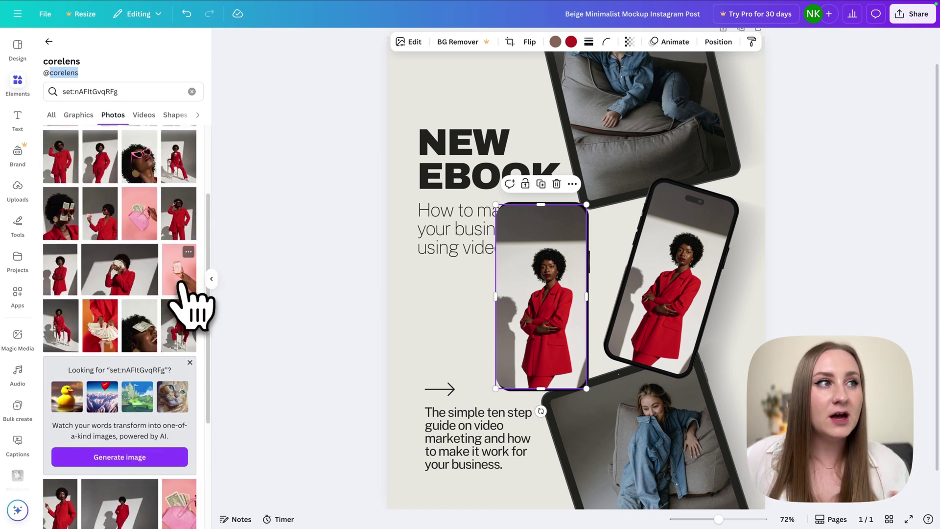
scroll(179, 293, up, 1)
scroll(183, 188, up, 2)
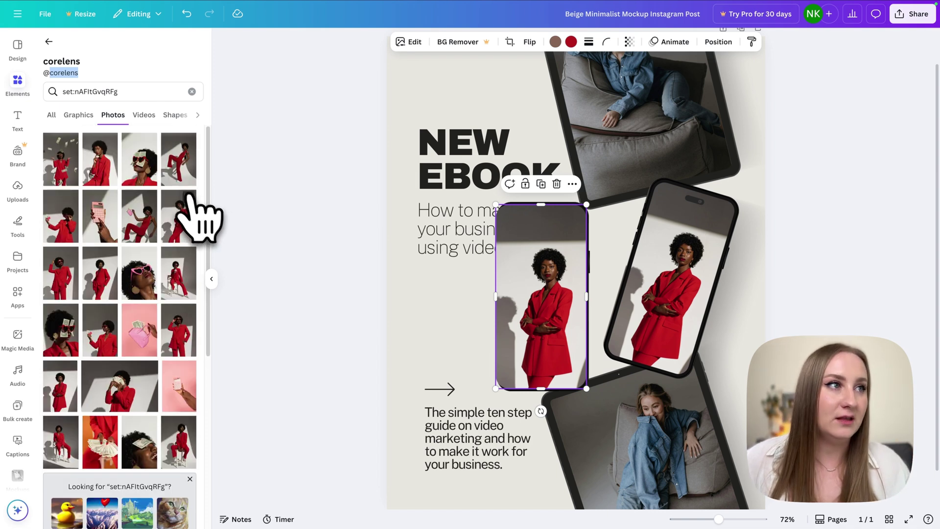
- Add the pink-bag photo and shrink it beside the phone
drag(161, 230, 520, 243)
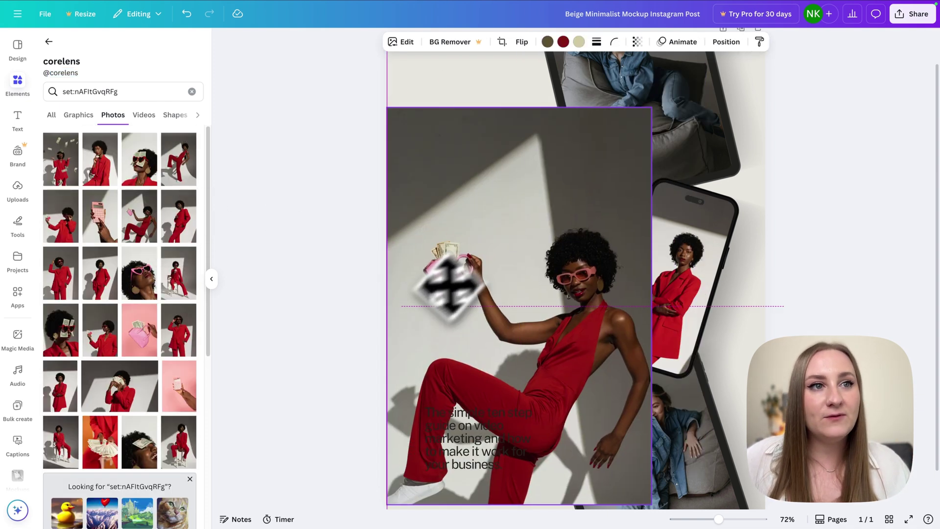
mouse_move(612, 125)
mouse_down()
mouse_move(504, 274)
mouse_move(575, 243)
mouse_move(657, 260)
mouse_move(622, 258)
mouse_up()
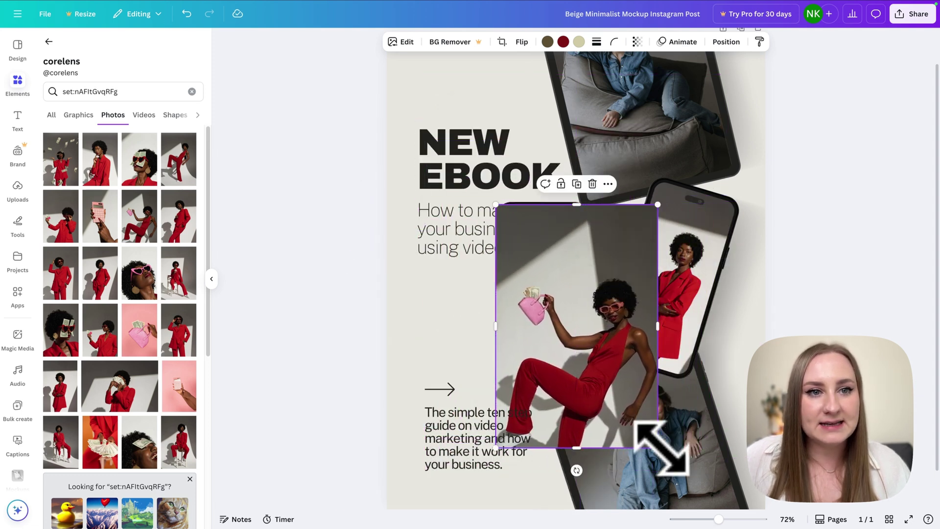
mouse_move(658, 447)
mouse_down()
mouse_move(588, 401)
mouse_move(592, 409)
mouse_up()
mouse_move(608, 325)
mouse_down()
mouse_move(602, 307)
mouse_move(567, 284)
mouse_up()
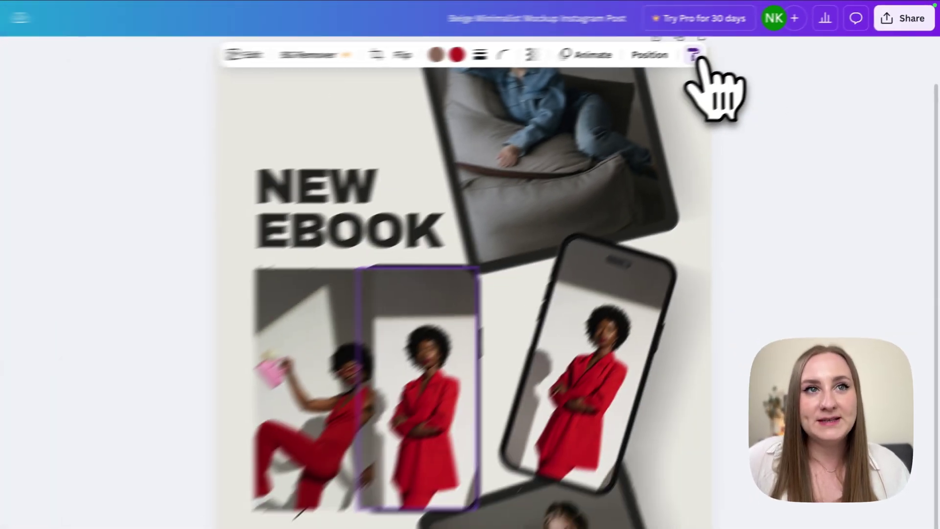
- Give the pink-bag photo the original's style, fit it behind a phone frame, and group
click(751, 42)
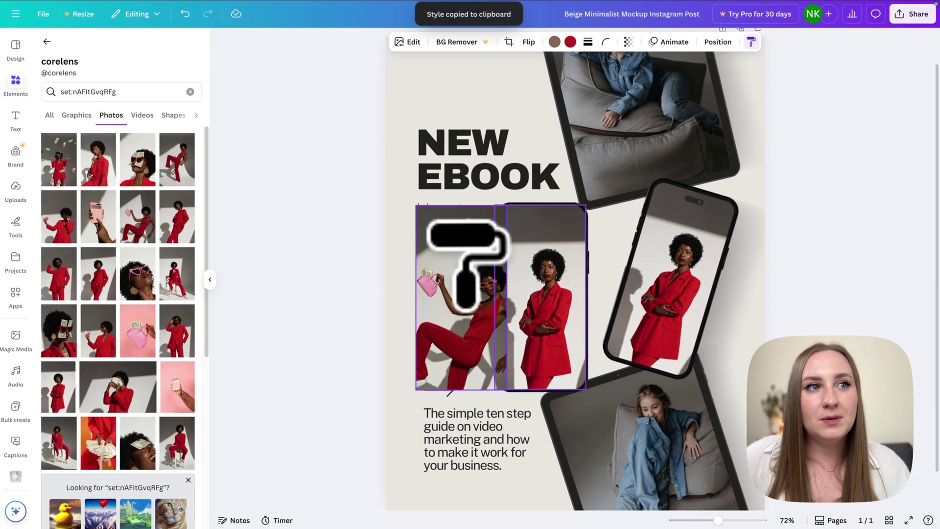
click(470, 265)
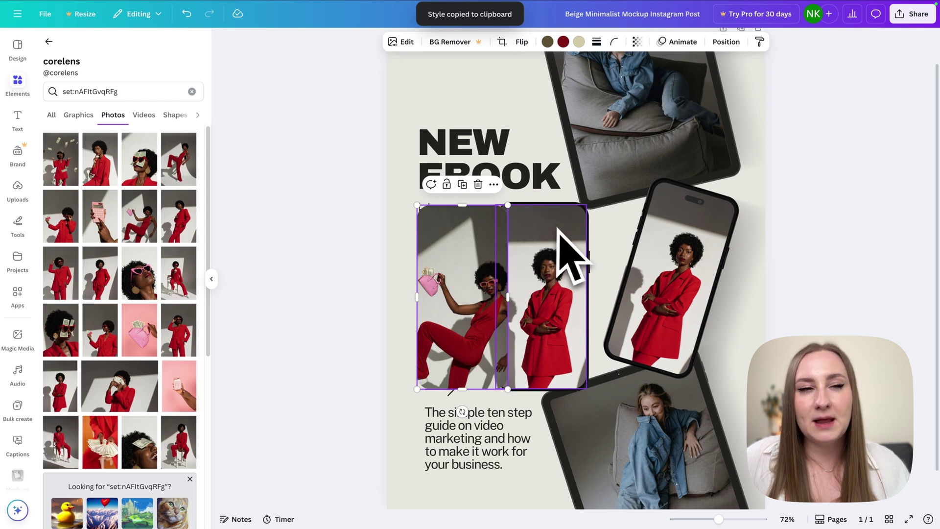
drag(472, 259, 551, 261)
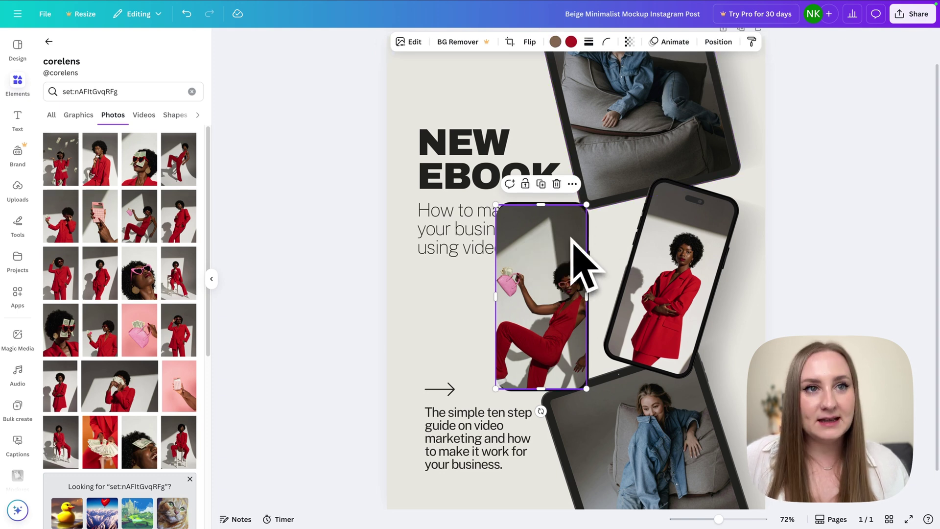
key(BackSpace)
click(567, 313)
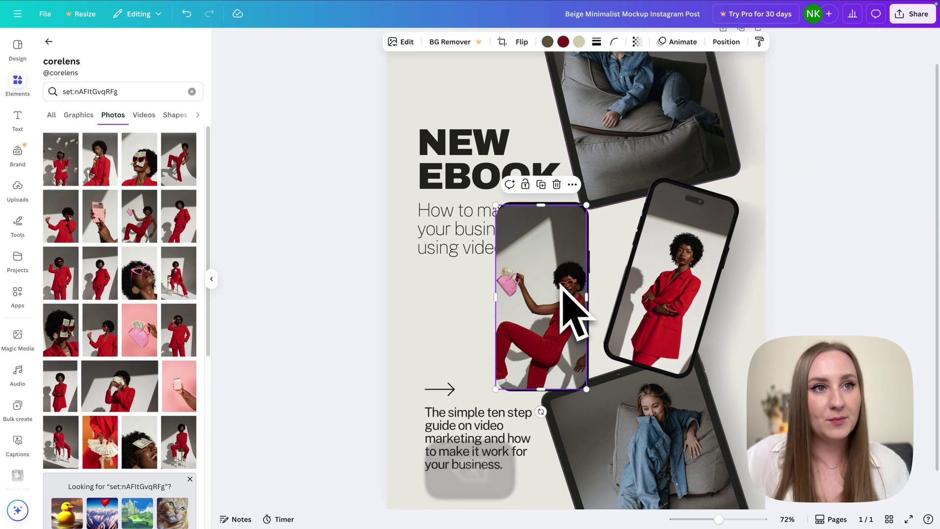
key(super+bracketleft)
click(478, 337)
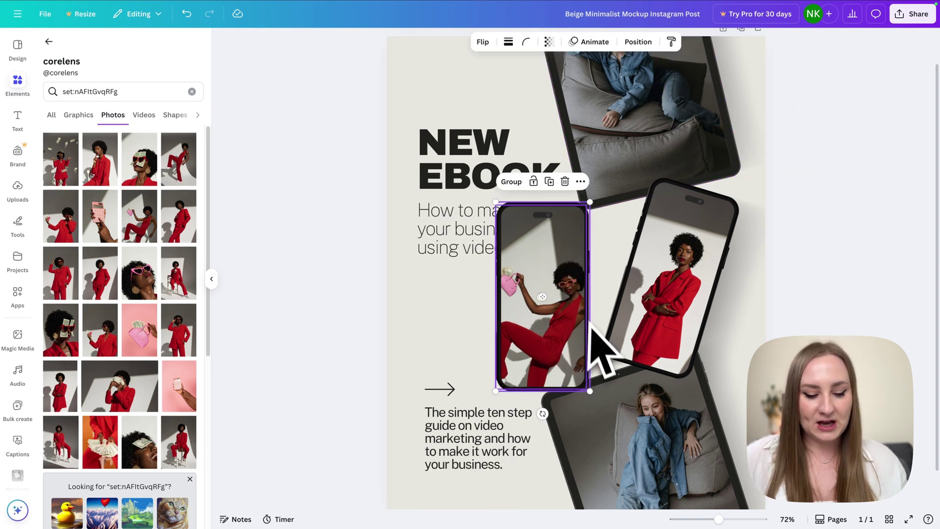
key(super+g)
- Place the new phone top-right, tilted -13°, and remove the old top tablet
drag(585, 321, 678, 155)
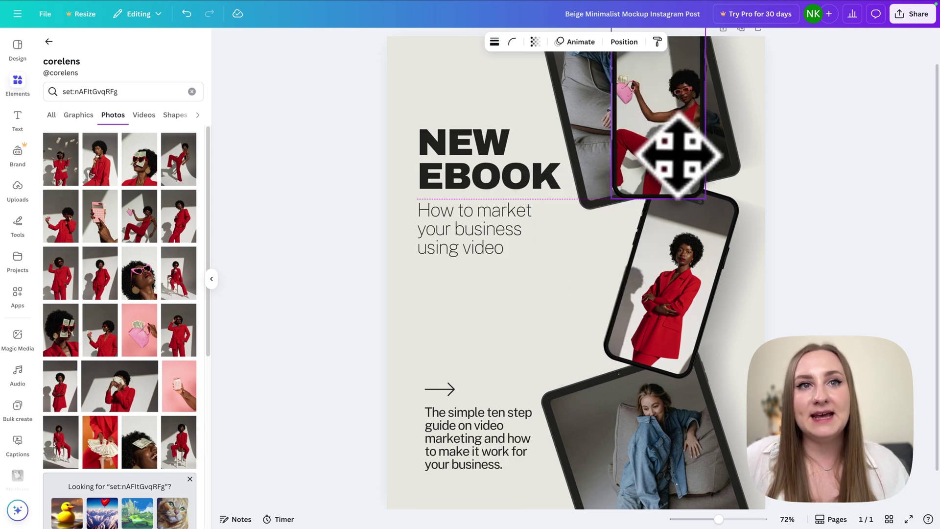
drag(724, 104, 717, 91)
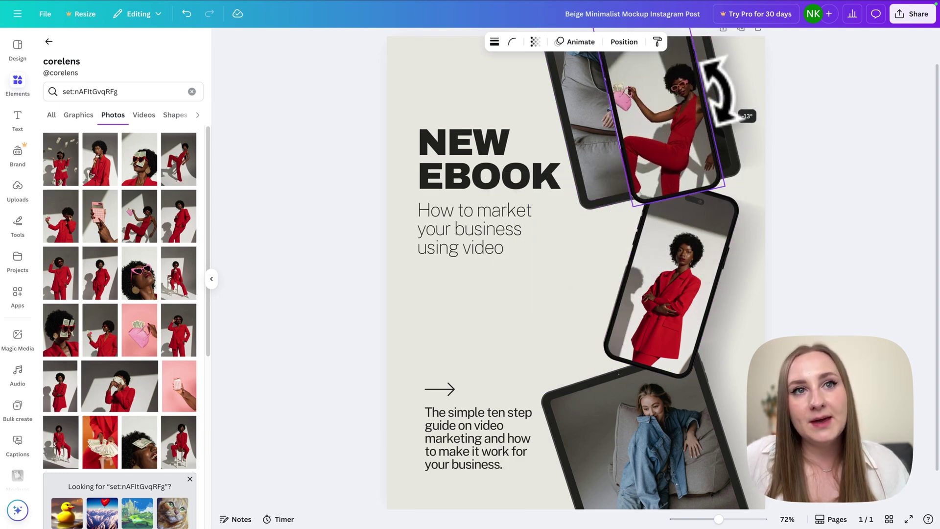
click(731, 126)
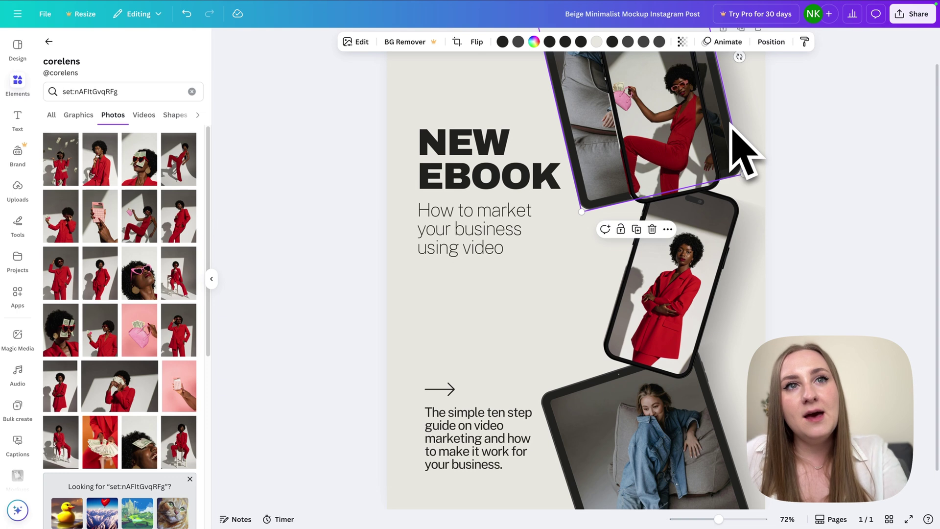
key(BackSpace)
key(BackSpace)
click(727, 142)
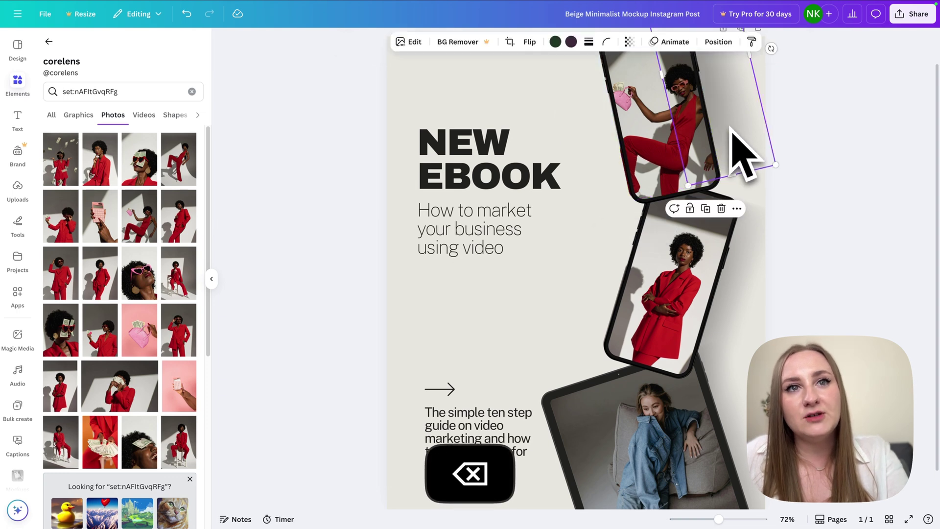
mouse_move(730, 140)
mouse_down()
mouse_move(736, 135)
mouse_move(728, 137)
mouse_up()
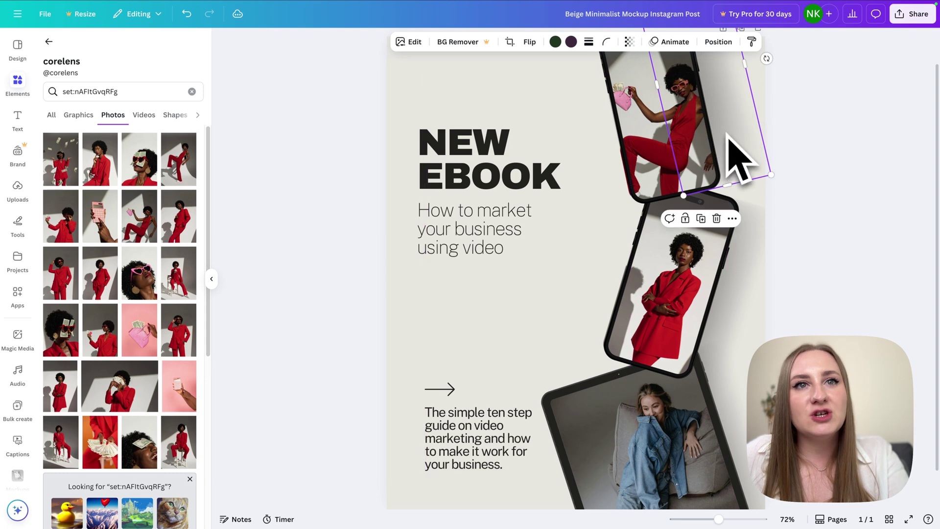
- Nudge the middle phone slightly right and down
click(748, 309)
drag(737, 288, 739, 290)
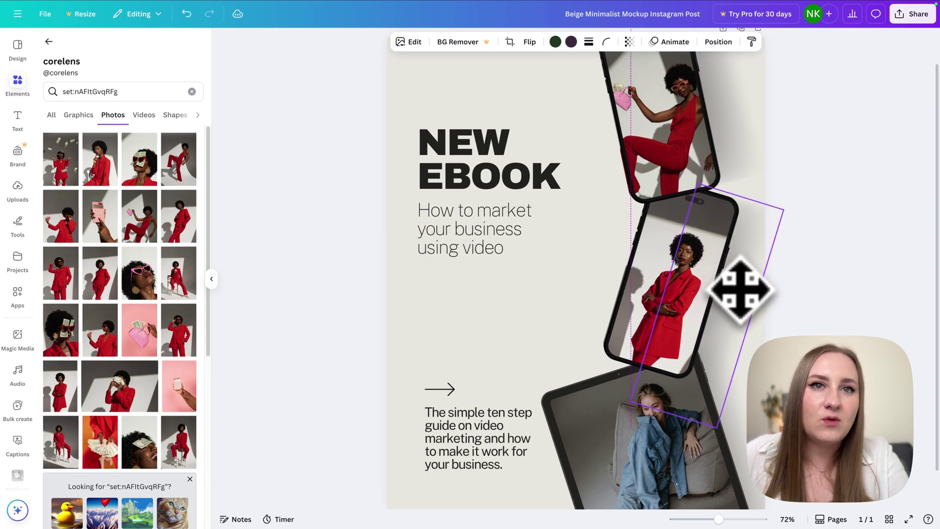
click(815, 320)
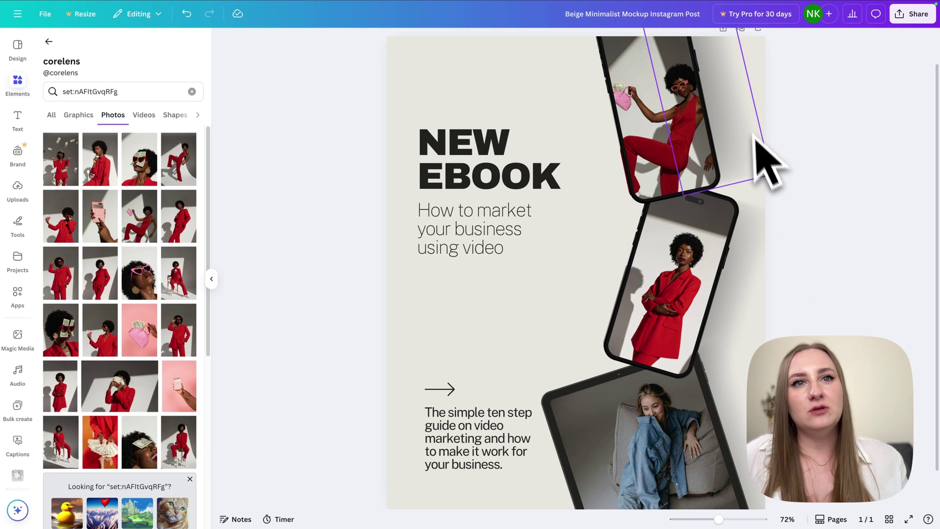
scroll(824, 329, down, 1)
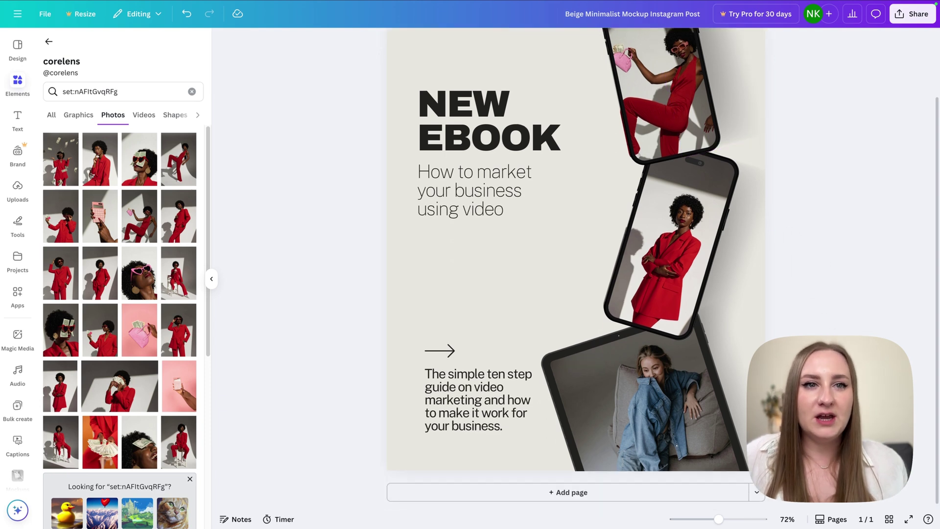
- Delete the bottom tablet mockup along with its photo
click(648, 437)
key(BackSpace)
key(BackSpace)
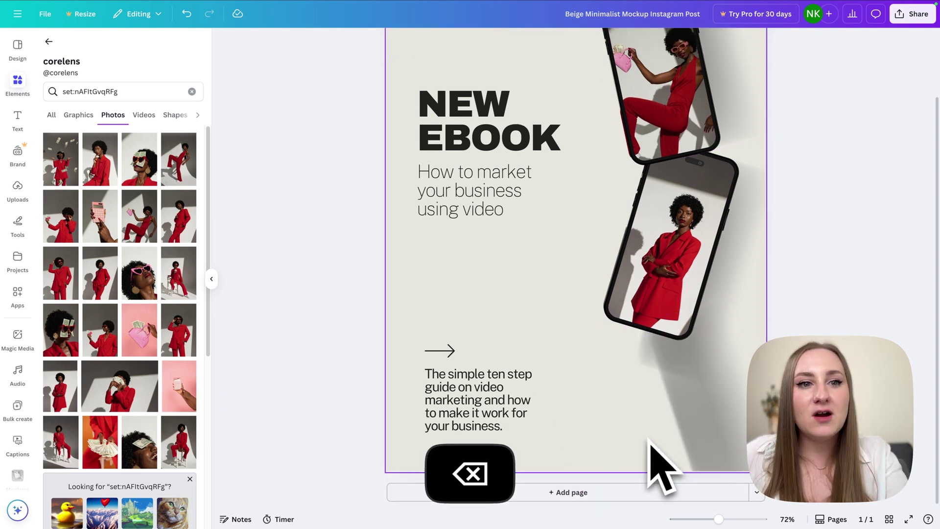
click(709, 388)
- Duplicate the middle phone lower-centre, turn it upright, ungroup it and send its photo backward
click(686, 272)
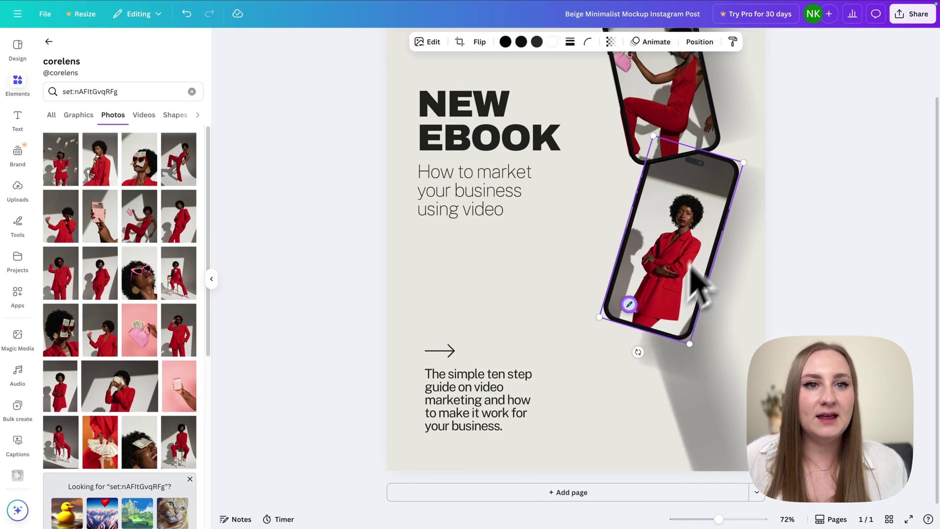
drag(724, 272, 578, 377)
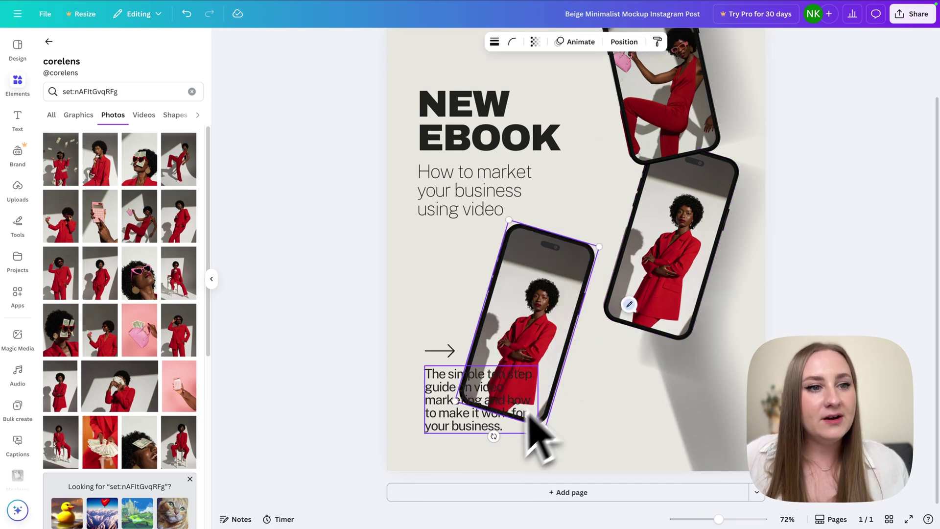
drag(493, 437, 525, 436)
right_click(558, 313)
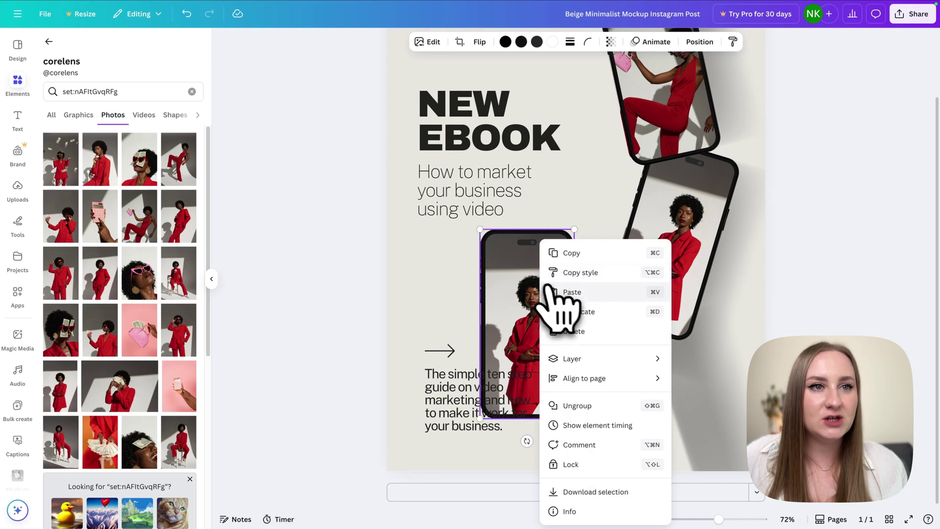
click(594, 411)
click(527, 323)
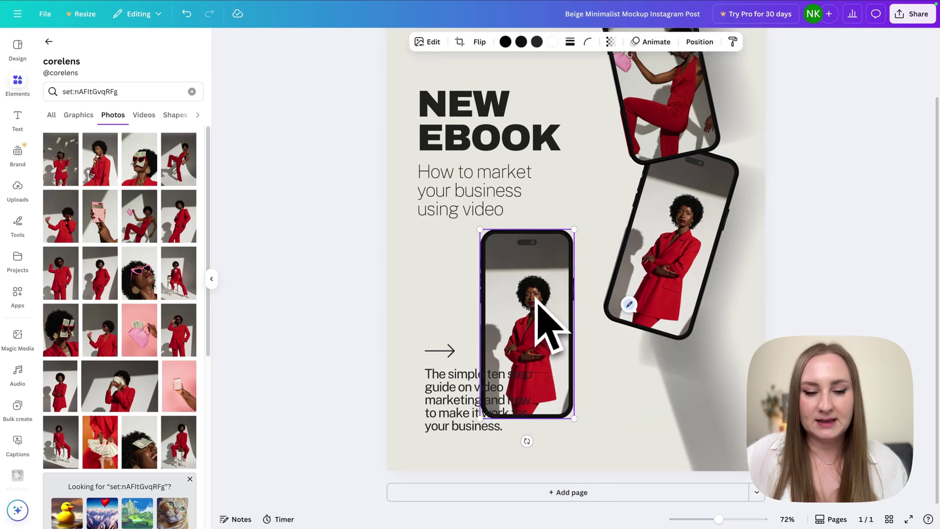
key(ctrl+bracketleft)
click(536, 301)
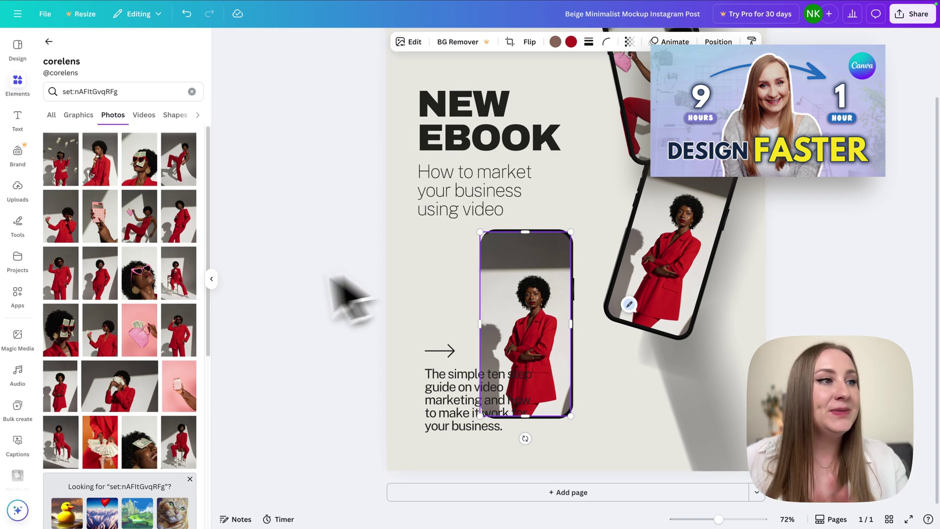
mouse_move(99, 158)
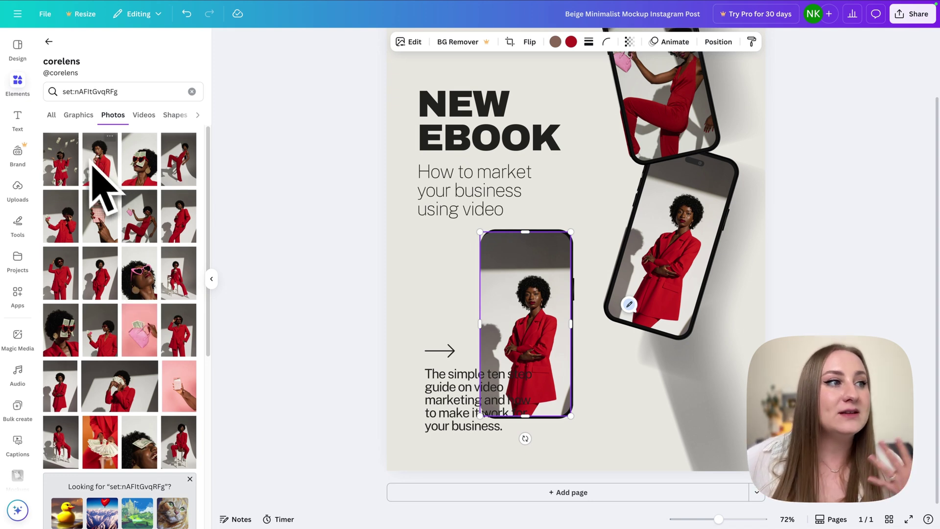
- Fit a new money-glasses portrait into the copied phone, resizing and cropping it behind the frame
drag(76, 357, 548, 276)
drag(695, 60, 533, 303)
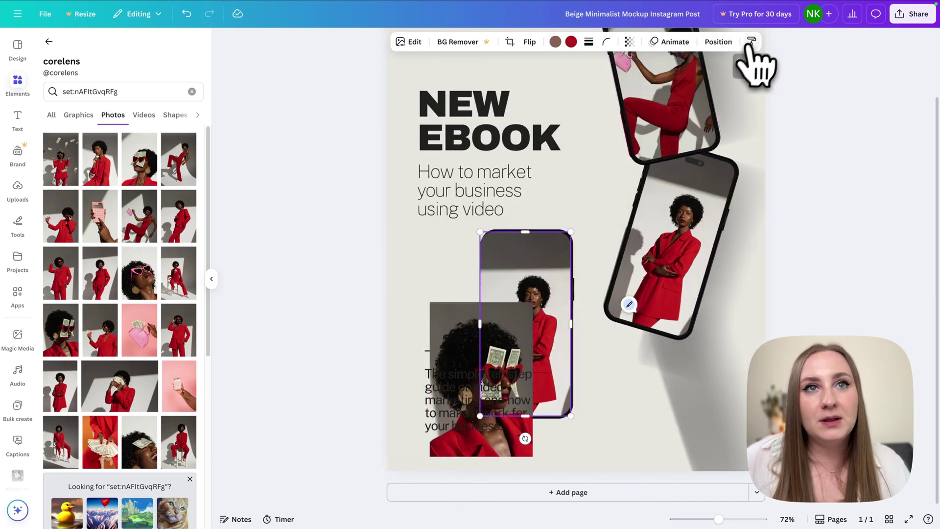
click(751, 42)
mouse_move(483, 356)
mouse_down()
mouse_move(533, 296)
mouse_move(528, 269)
mouse_up()
drag(537, 386, 537, 415)
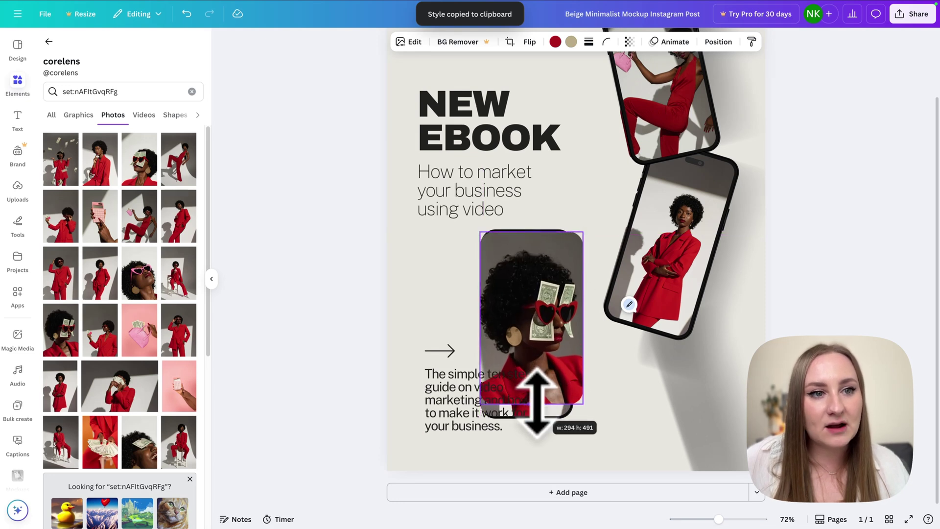
drag(582, 314, 576, 316)
double_click(530, 318)
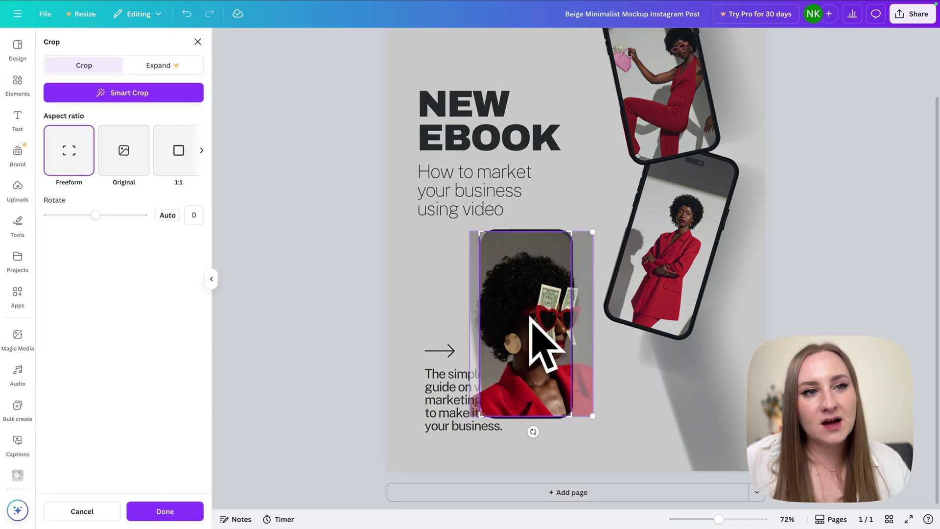
drag(554, 316, 528, 318)
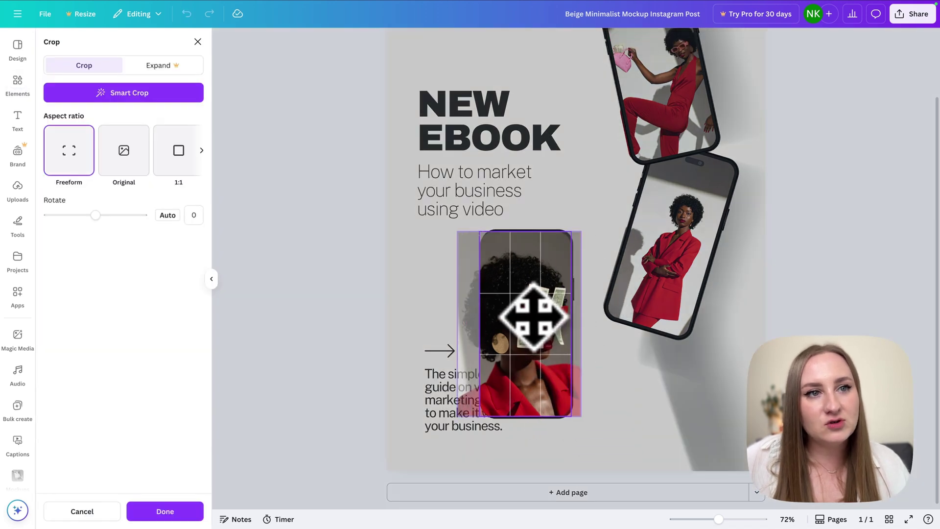
click(612, 406)
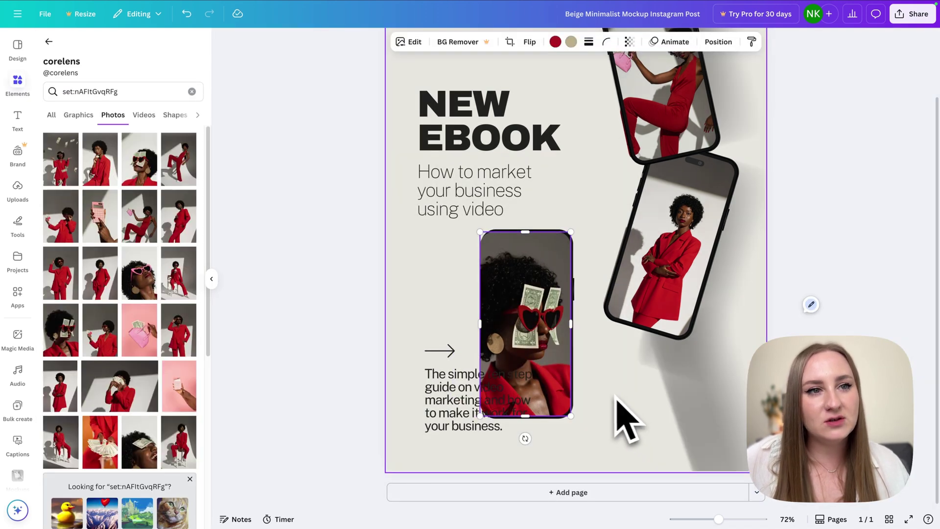
click(538, 267)
key(super+bracketleft)
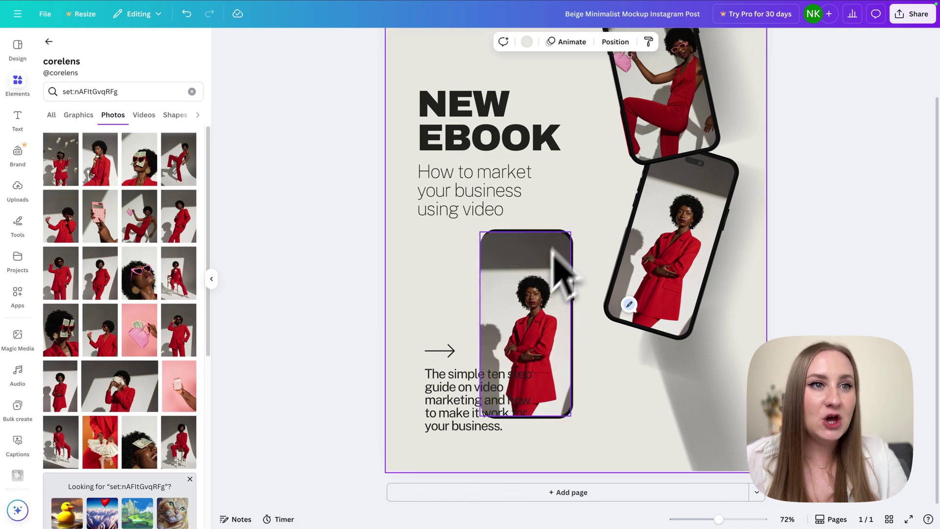
- Delete the extra red-suit phone and group the portrait phone lower right, behind the middle phone
key(BackSpace)
click(563, 328)
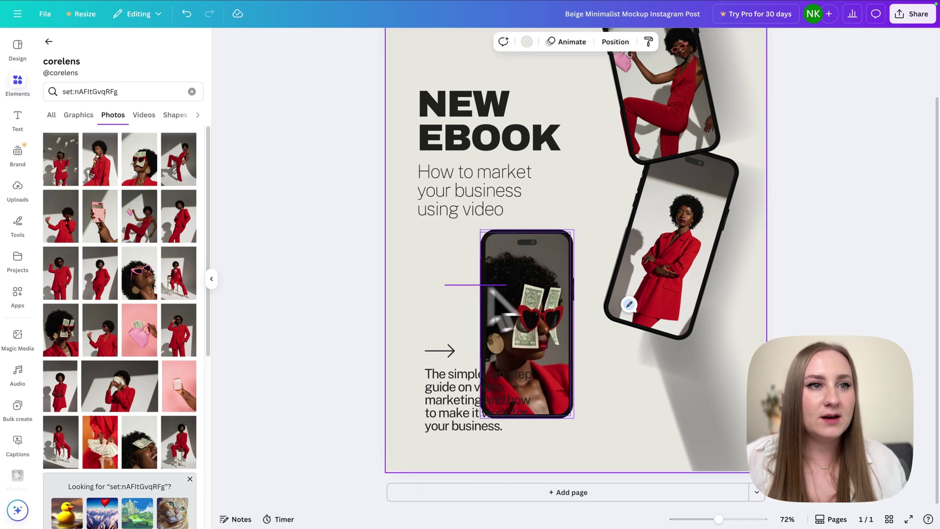
key(super+g)
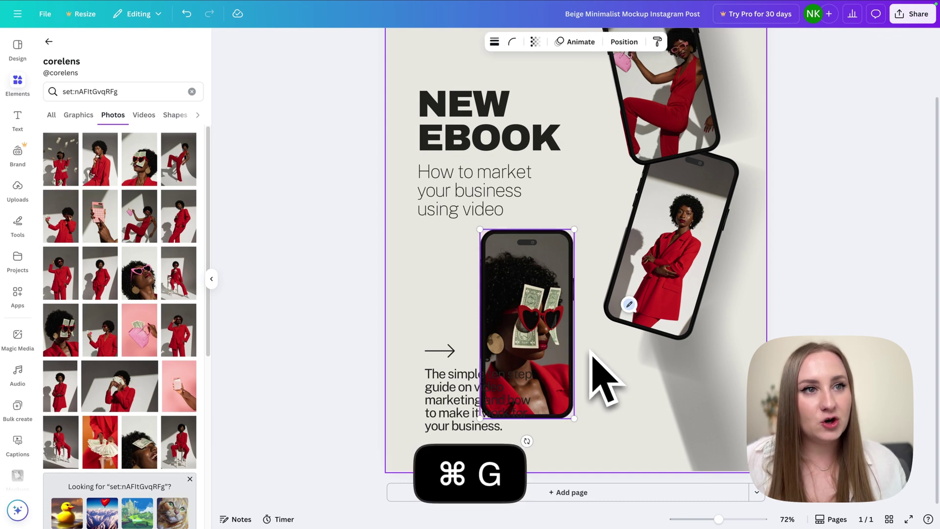
mouse_move(533, 324)
mouse_down()
mouse_move(640, 401)
mouse_move(714, 386)
mouse_move(682, 420)
mouse_up()
key(super+bracketleft)
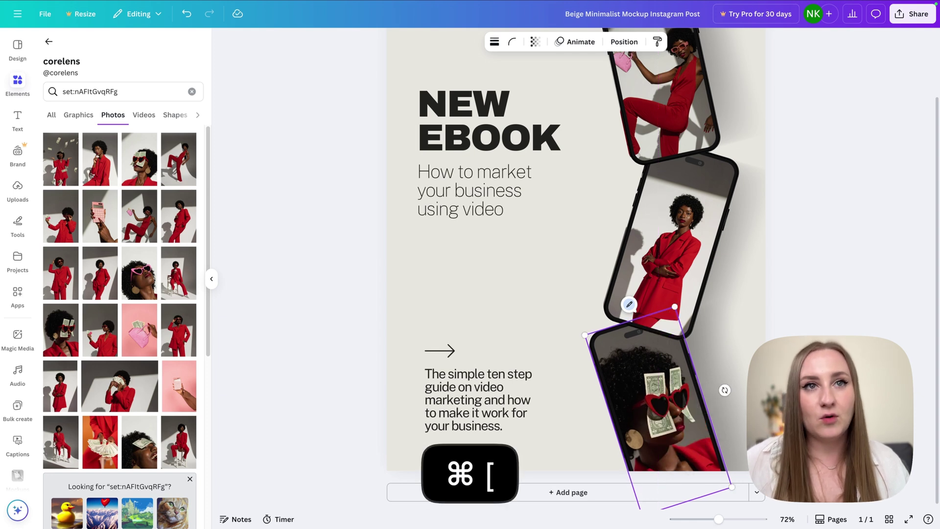
- Zoom out to the whole post and shift the three phones flush to the right edge
click(309, 272)
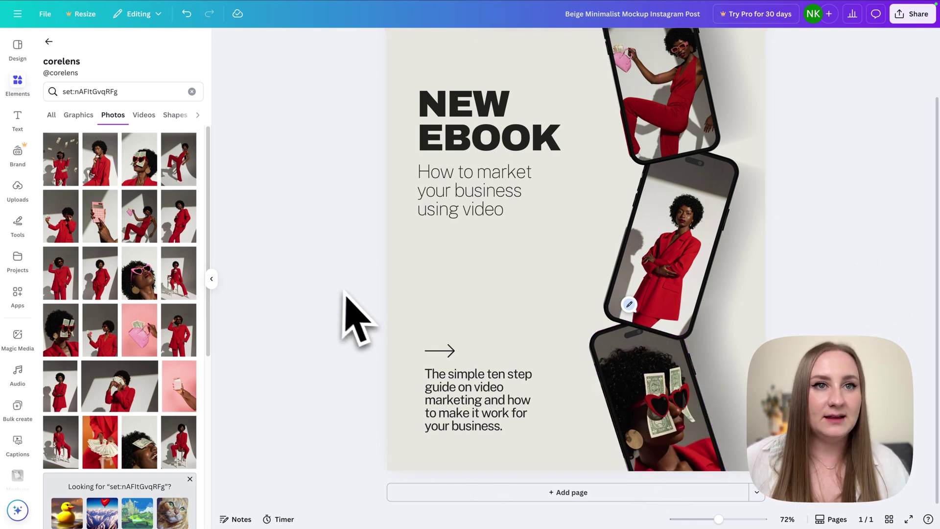
scroll(348, 294, down, 5)
click(212, 279)
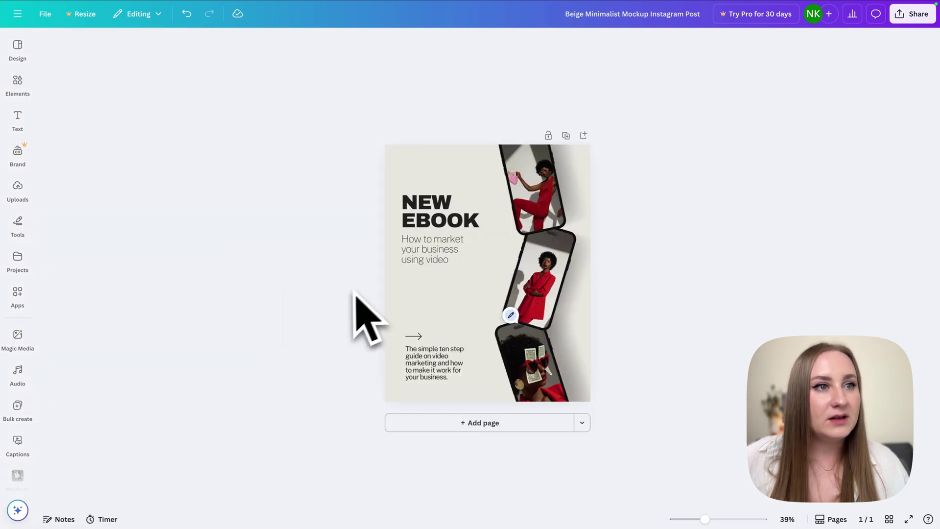
click(413, 261)
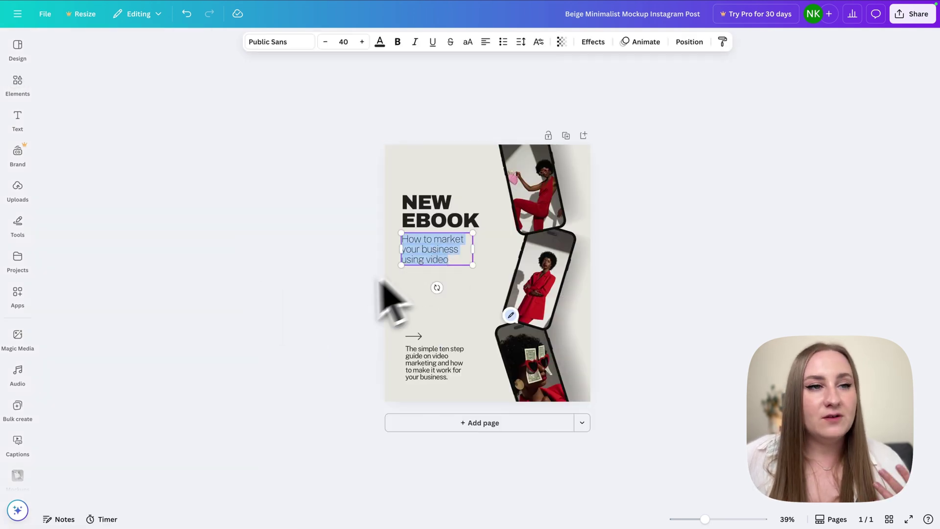
click(337, 296)
mouse_move(631, 168)
mouse_down()
mouse_move(509, 402)
mouse_move(532, 381)
mouse_up()
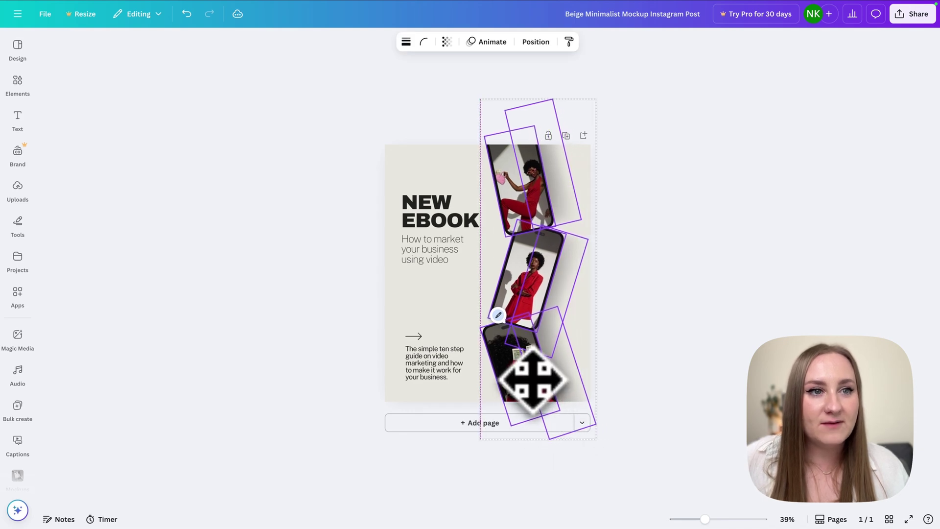
mouse_move(647, 395)
mouse_down()
mouse_move(508, 178)
mouse_move(524, 189)
mouse_up()
key(Escape)
- Check background colours, then try red on the NEW EBOOK heading and revert to black
click(443, 152)
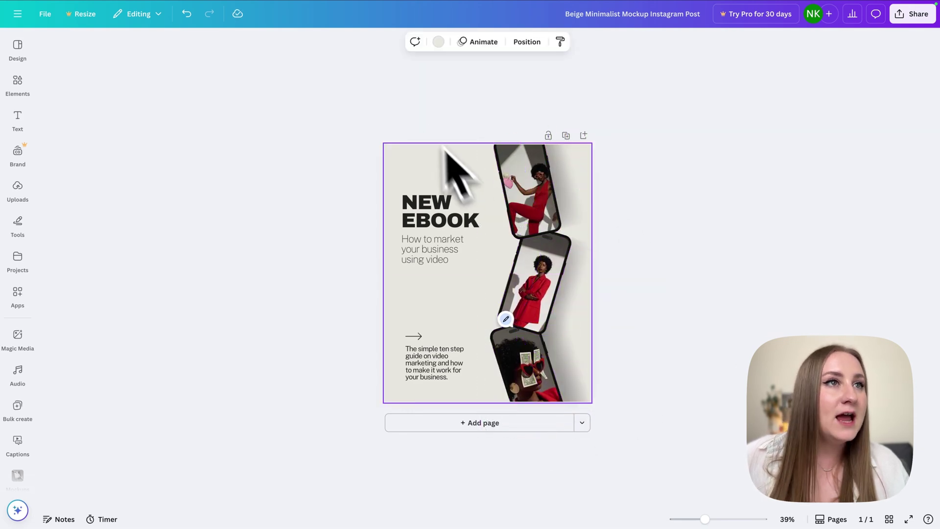
click(439, 42)
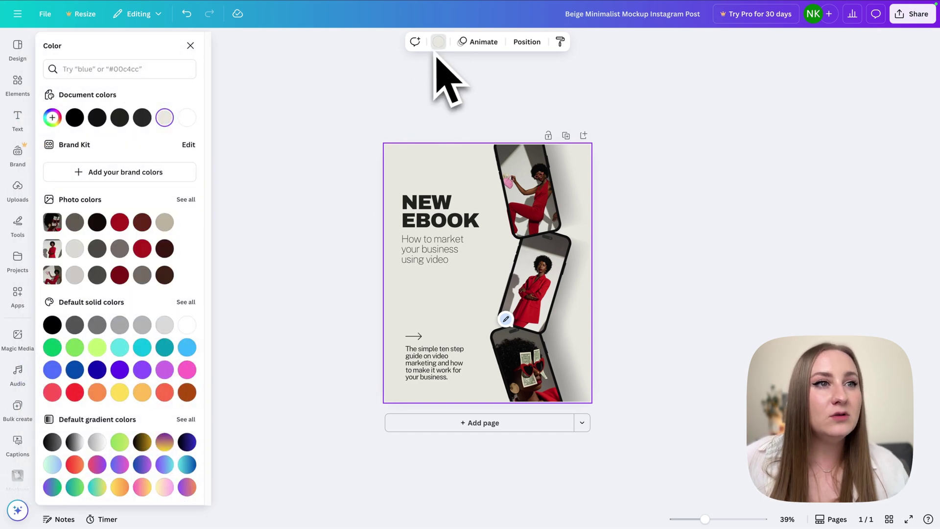
click(438, 217)
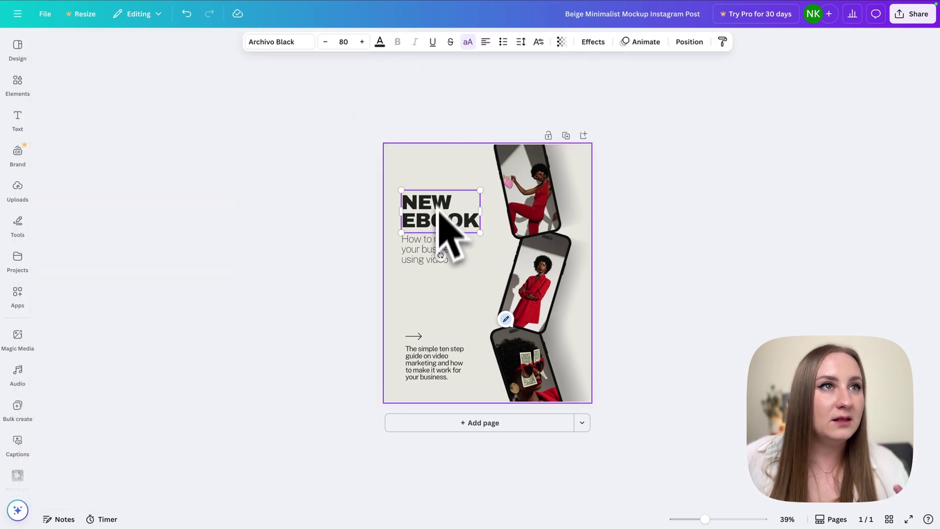
click(375, 43)
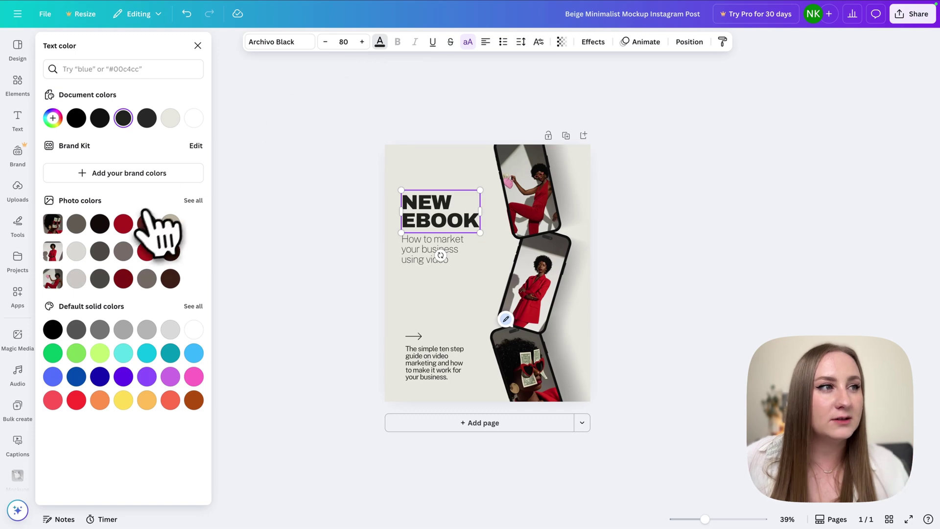
click(125, 225)
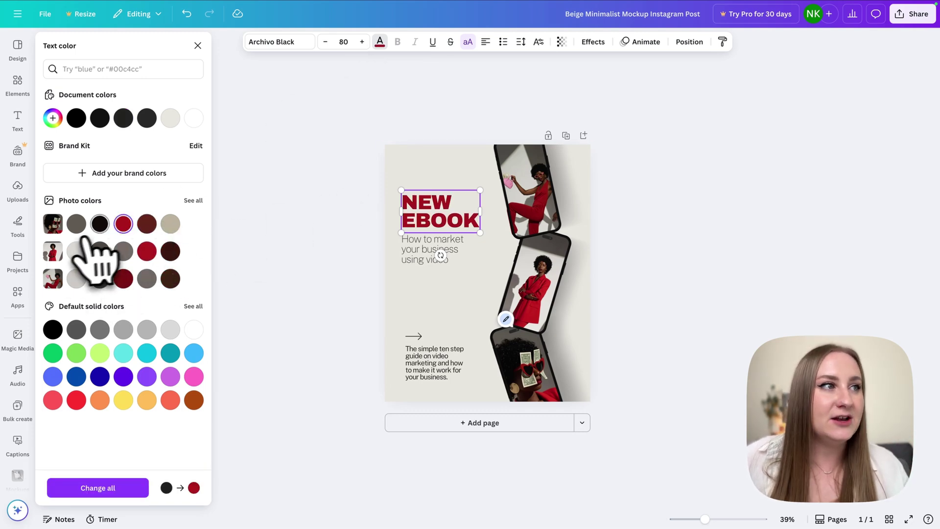
click(100, 225)
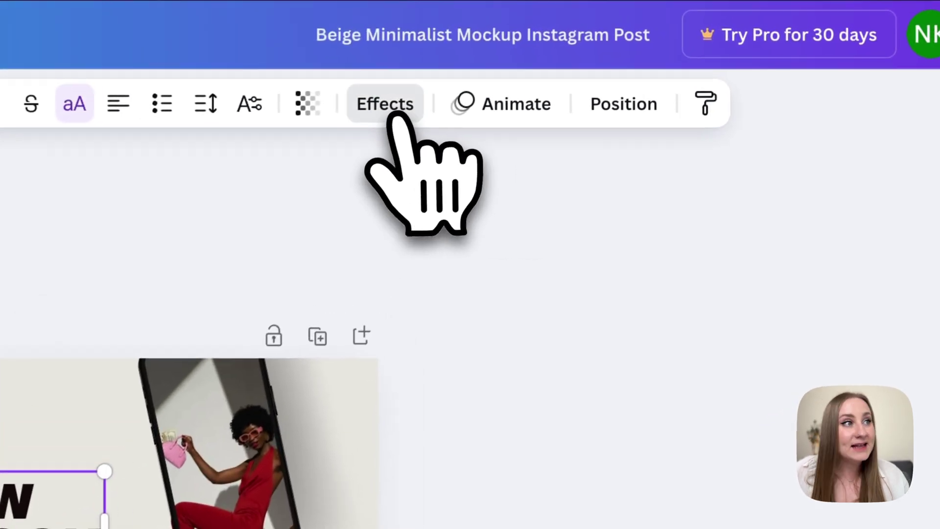
- Apply a Splice effect to NEW EBOOK using red sampled from the photo, adjusting its direction
click(593, 41)
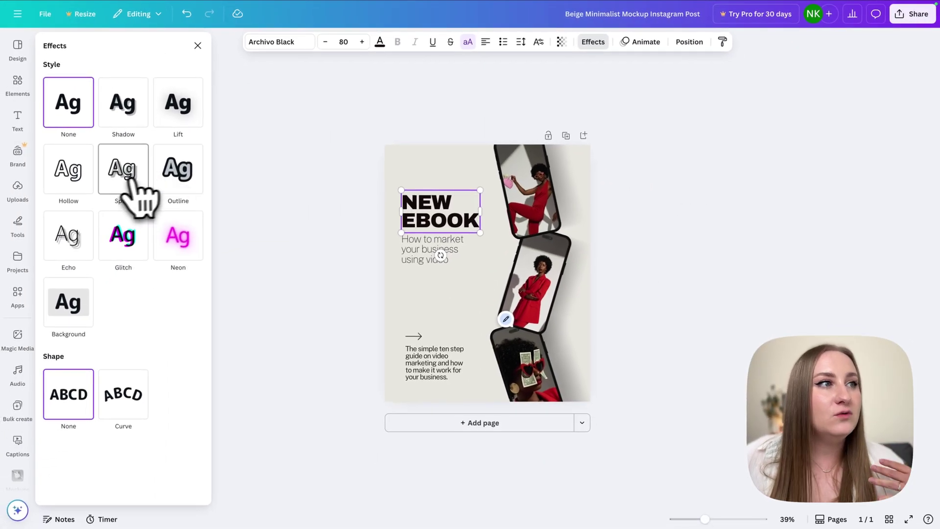
click(119, 166)
click(189, 320)
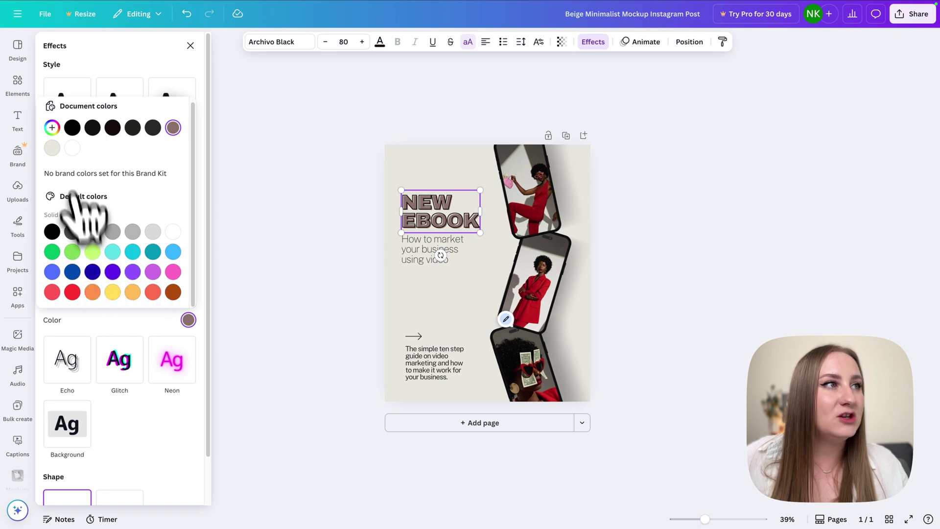
click(52, 128)
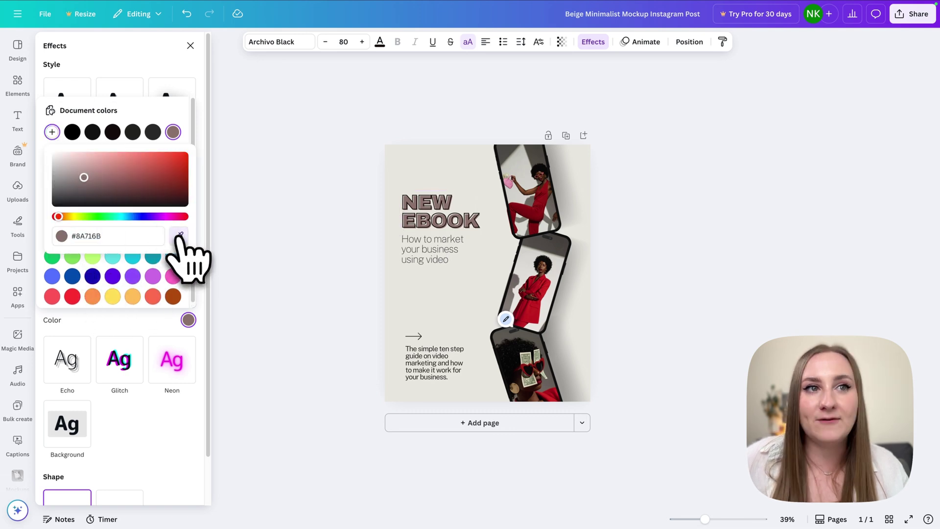
click(179, 235)
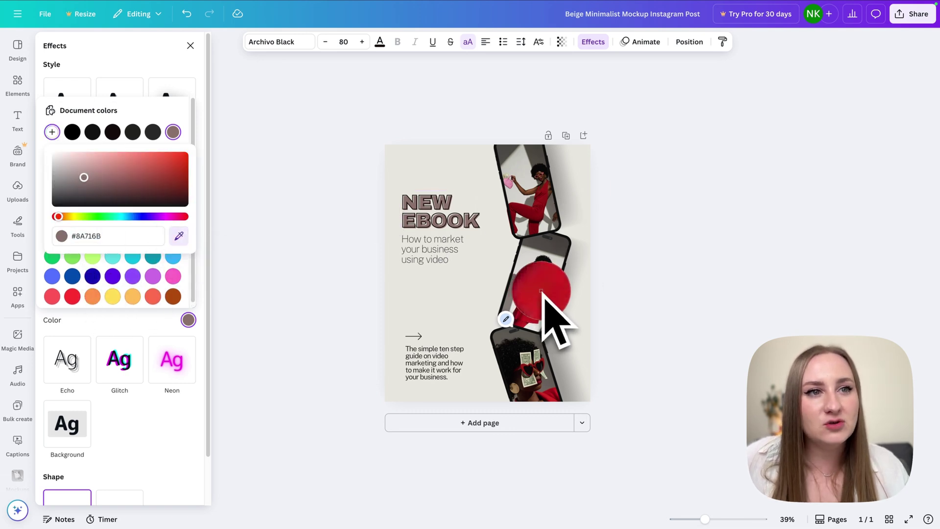
click(542, 292)
click(147, 142)
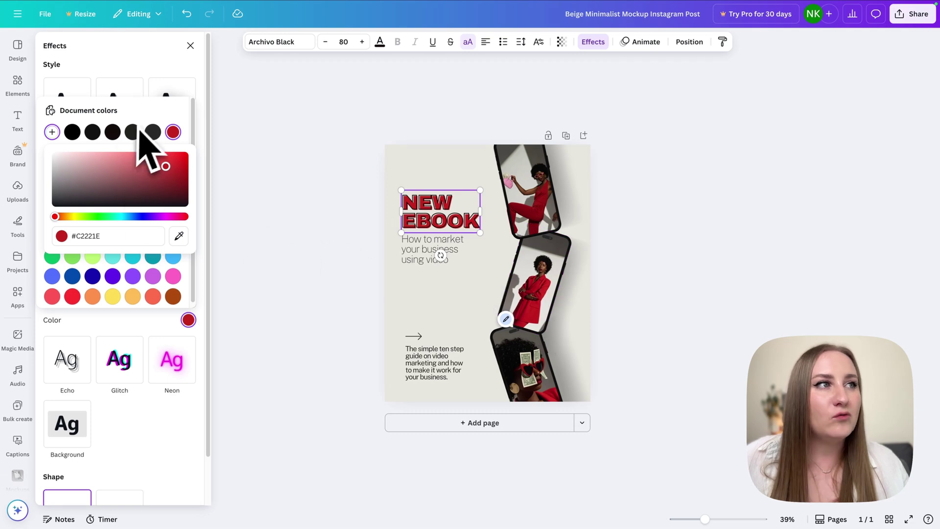
click(178, 216)
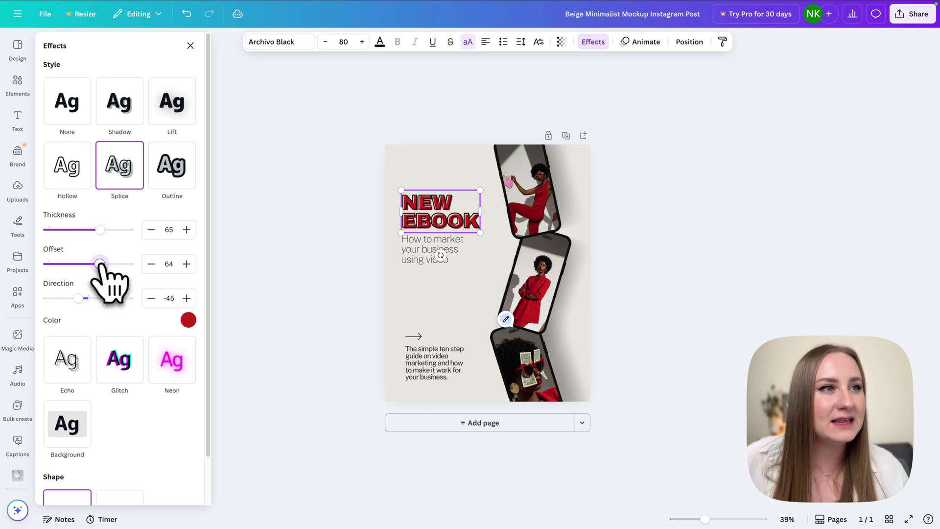
drag(79, 297, 97, 297)
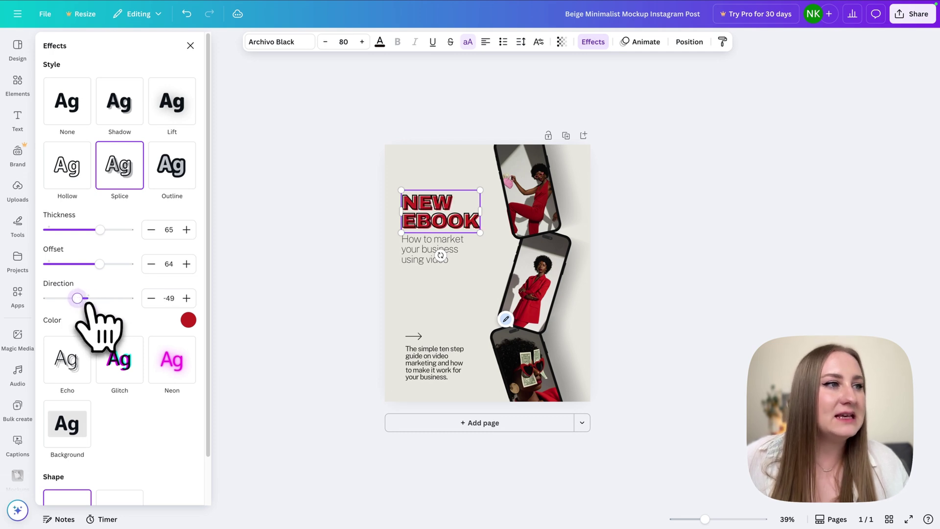
- Try the Glitch effect, then undo back to the plain black heading
click(110, 357)
key(ctrl+z)
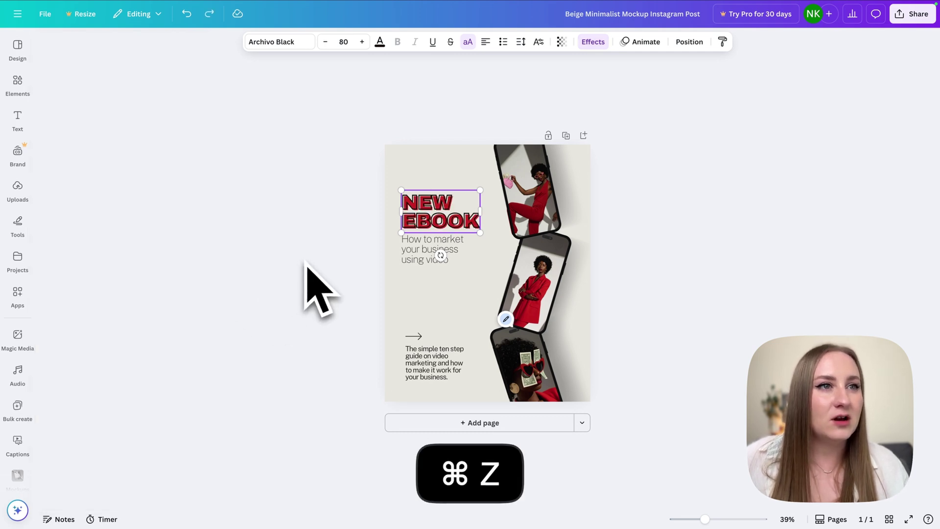
click(298, 264)
key(ctrl+z)
key(ctrl+z)
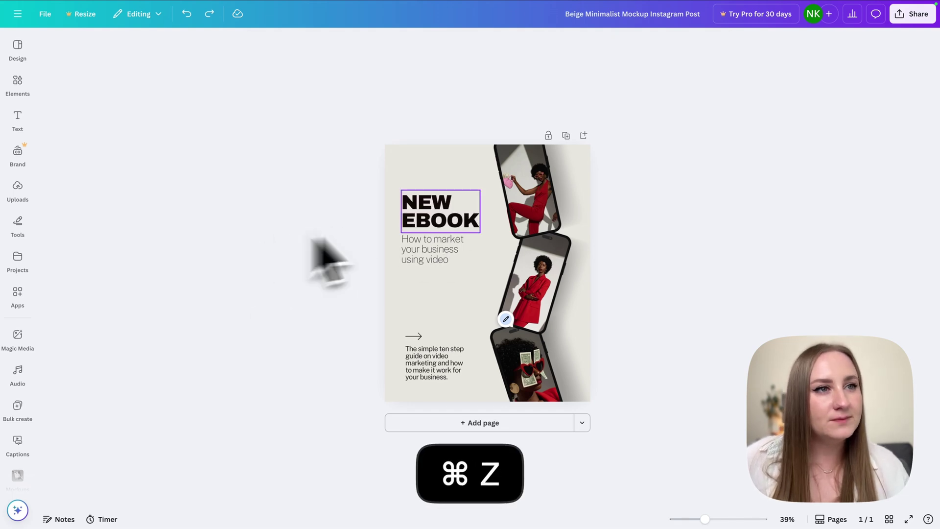
- Scale up the NEW EBOOK headline and its subtitle together
drag(319, 235, 495, 279)
drag(379, 172, 436, 274)
click(604, 310)
click(437, 365)
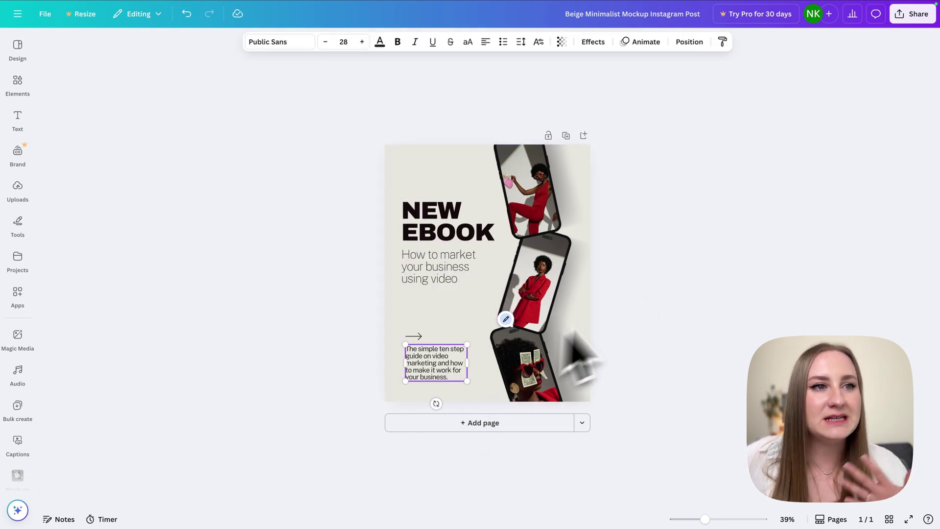
- Search Elements for 'texture', filter to Graphics, then search 'grainy'
click(18, 154)
click(22, 85)
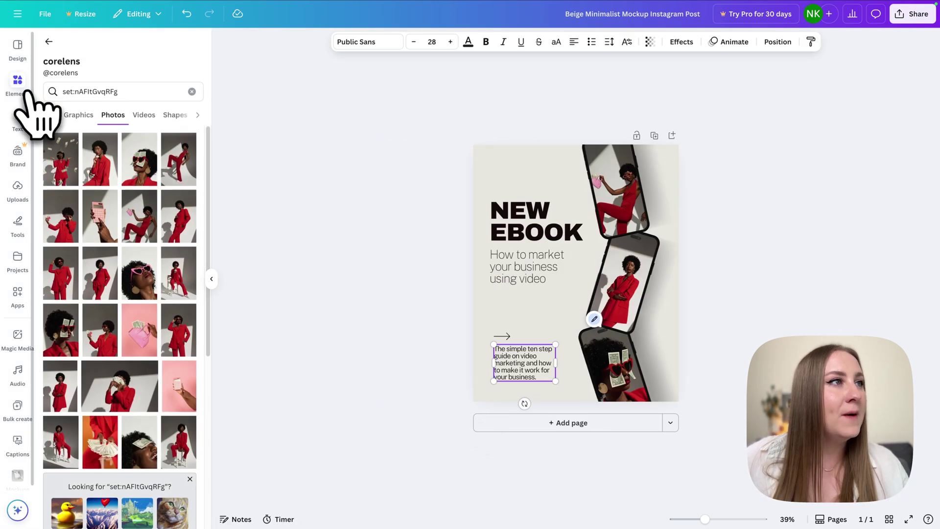
click(48, 42)
click(176, 45)
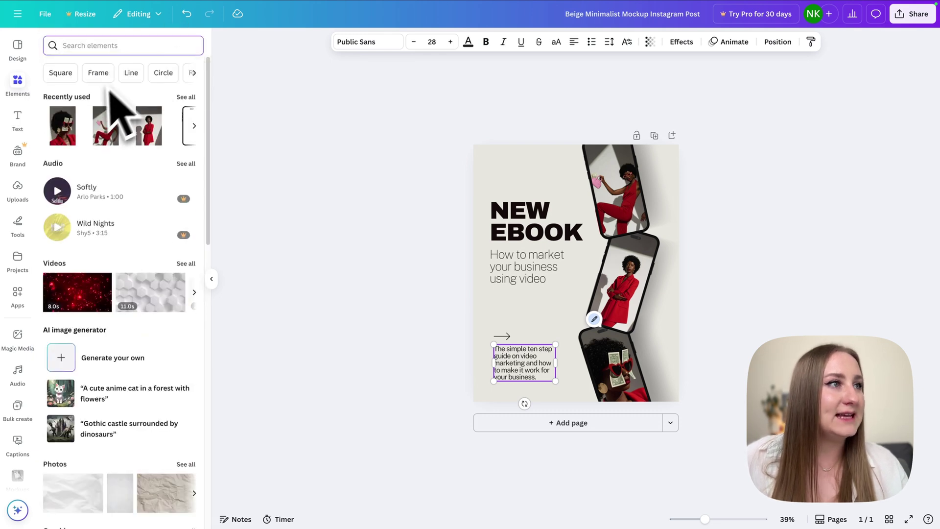
scroll(146, 298, down, 2)
scroll(146, 301, down, 3)
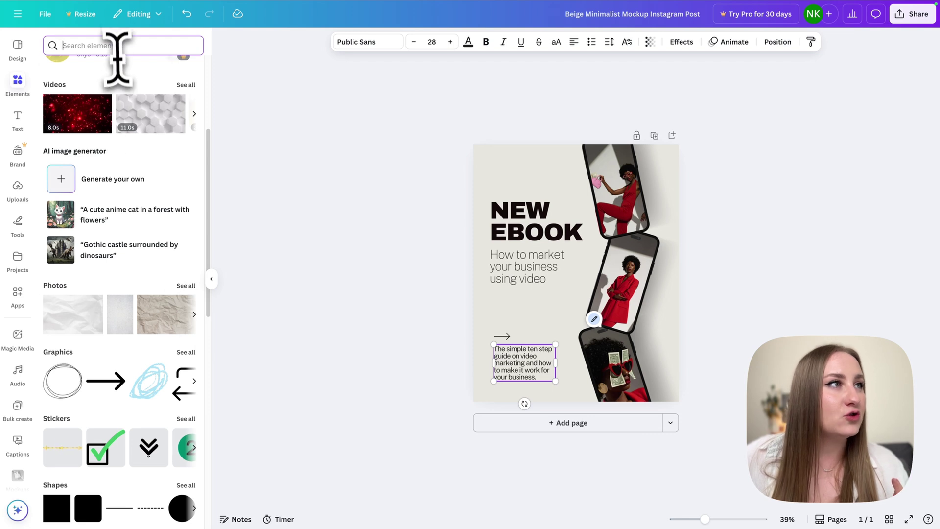
text(texture)
key(Return)
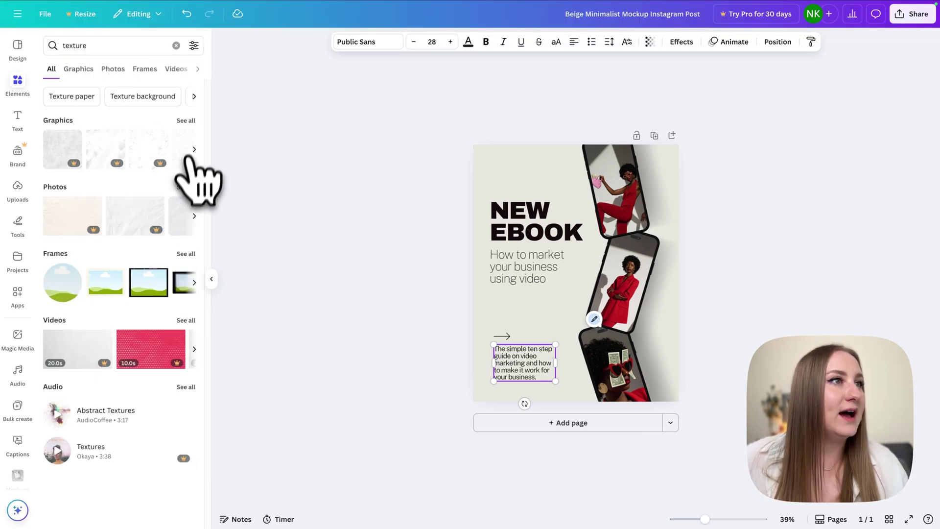
click(186, 121)
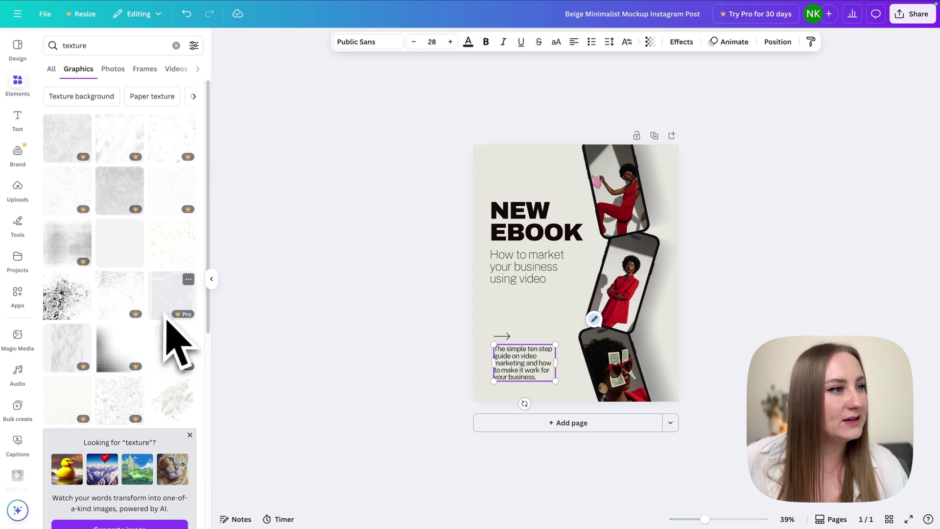
scroll(166, 297, down, 1)
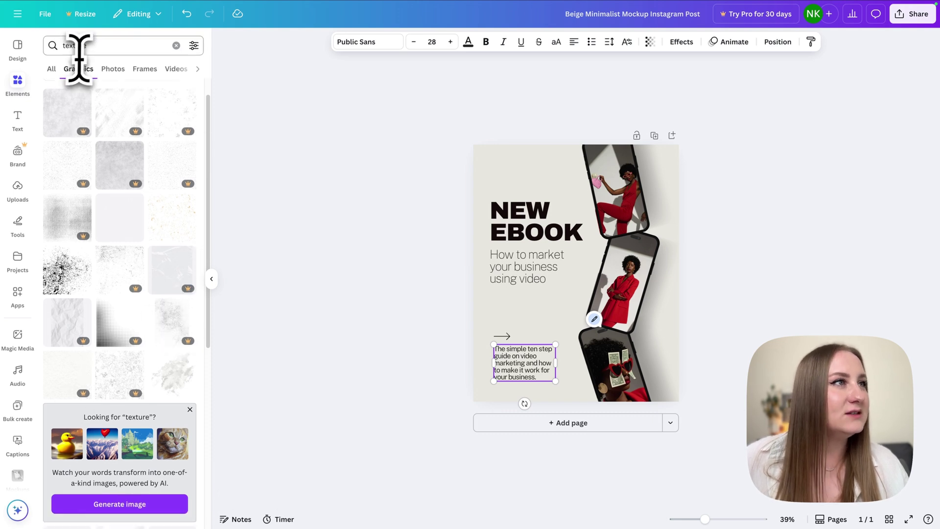
text(grainy)
key(Return)
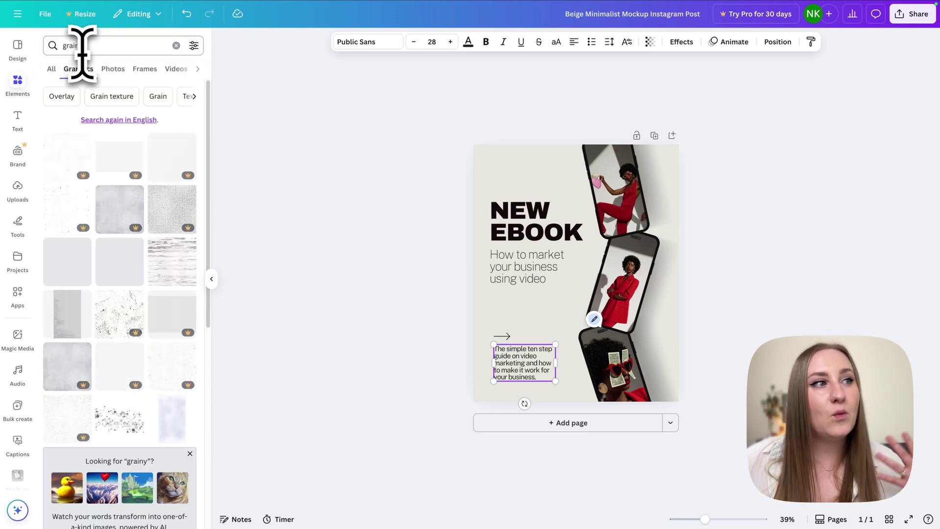
mouse_move(66, 314)
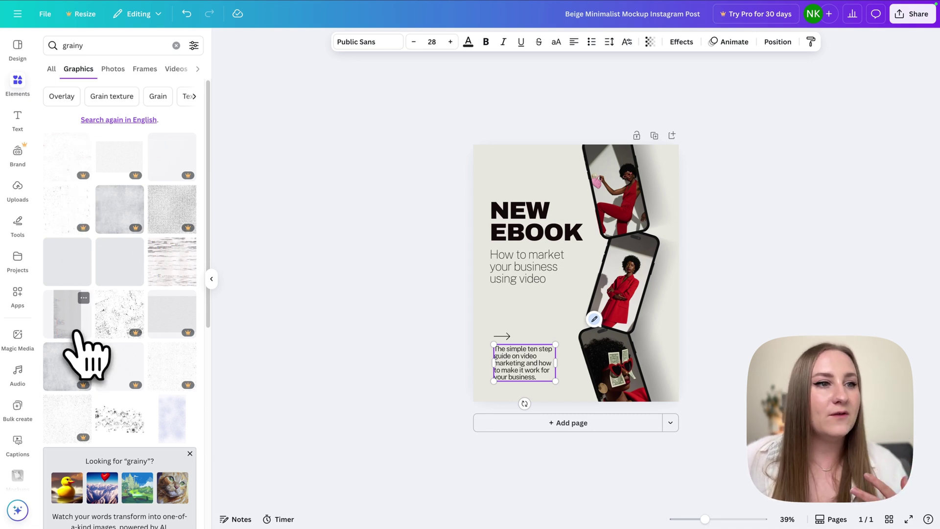
- Add a grainy texture graphic, enlarge it over the whole post and send it backward
click(75, 336)
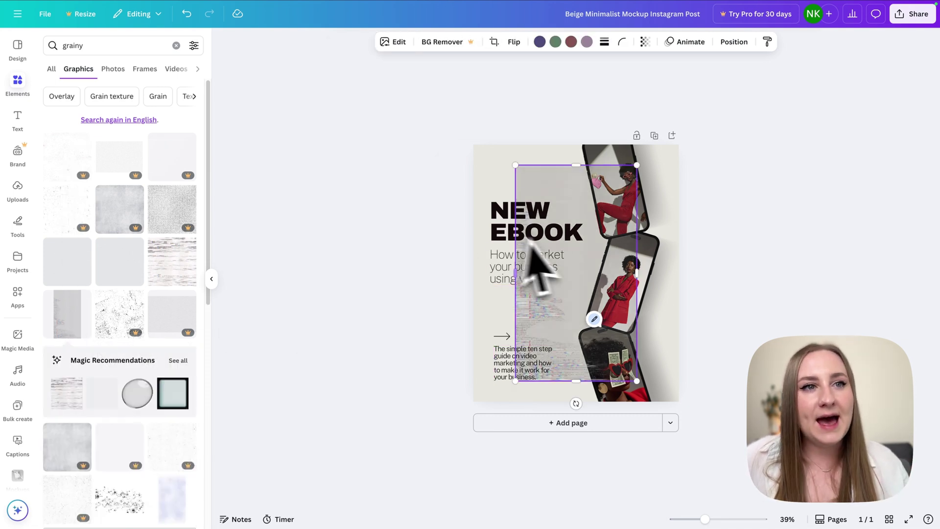
mouse_move(598, 294)
mouse_down()
mouse_move(560, 293)
mouse_move(568, 294)
mouse_up()
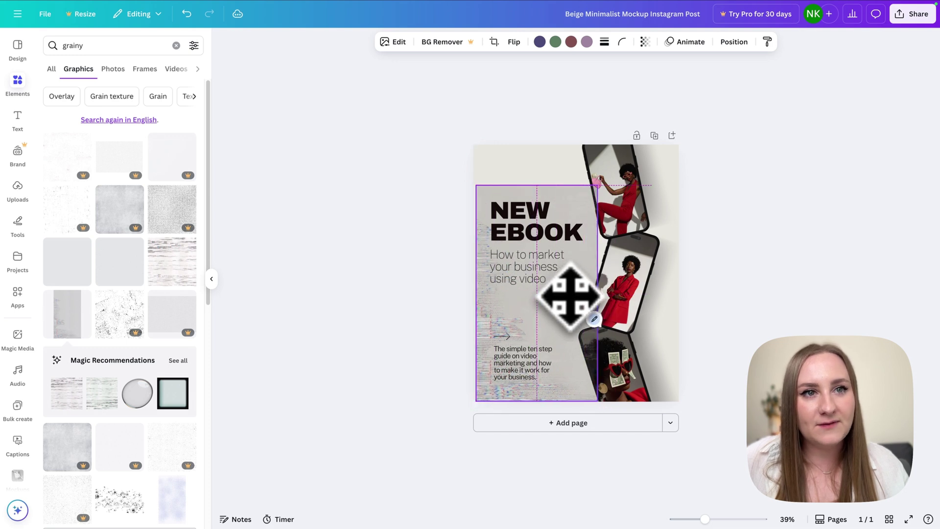
click(671, 335)
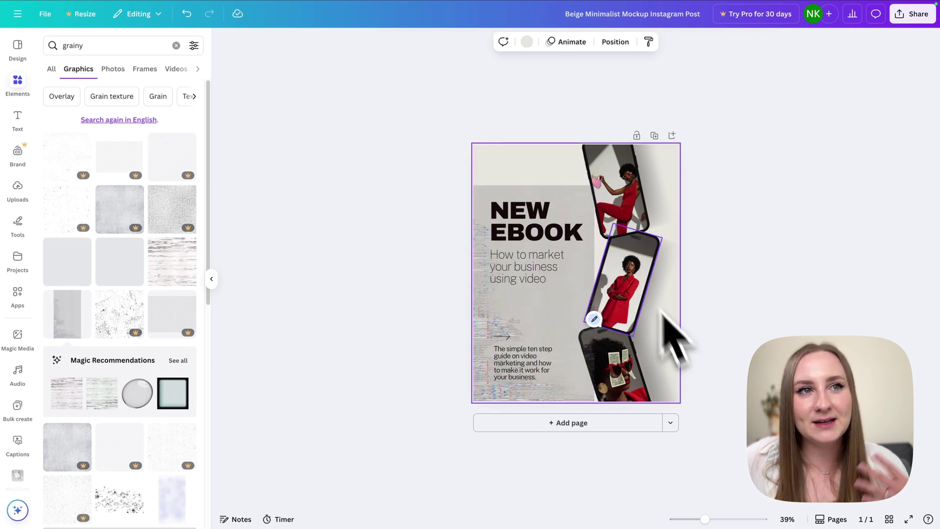
click(562, 208)
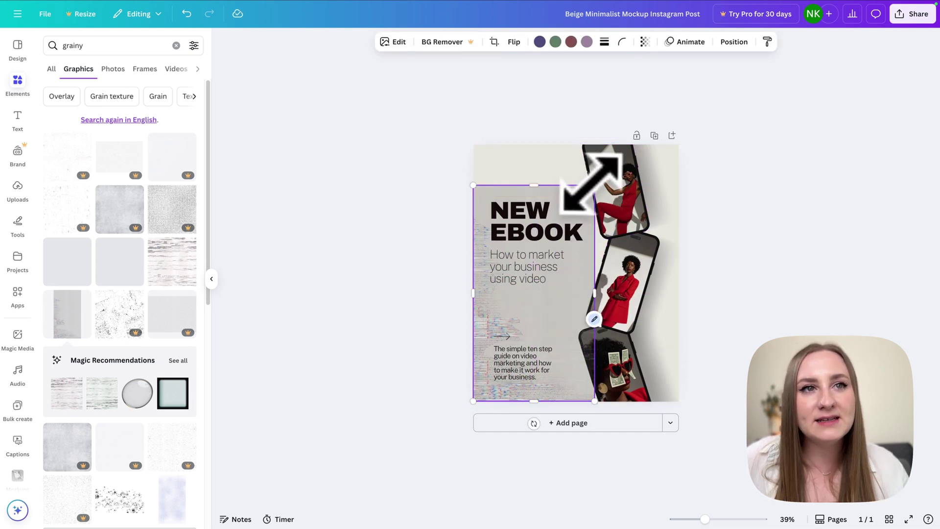
mouse_move(593, 182)
mouse_down()
mouse_move(716, 128)
mouse_move(774, 88)
mouse_up()
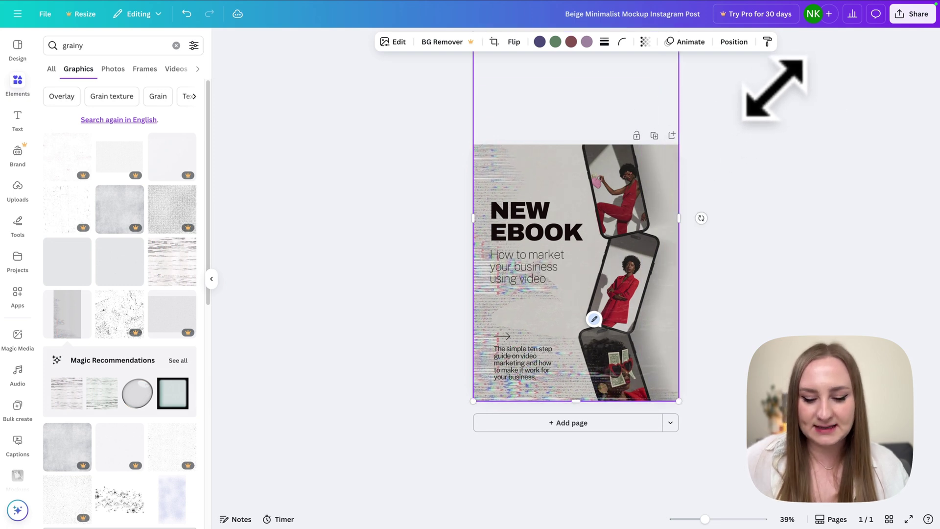
key(ctrl+bracketleft)
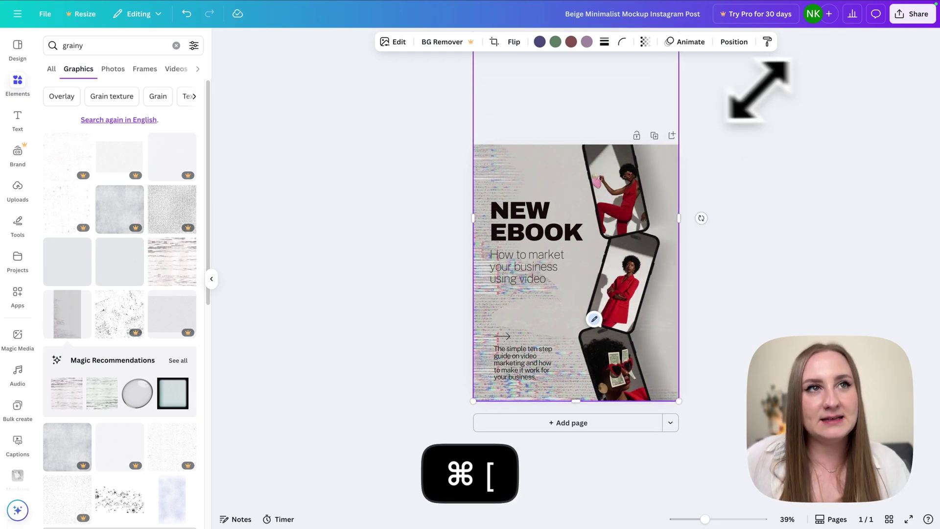
- Flip the texture horizontally, set transparency to 50, then delete it
click(515, 42)
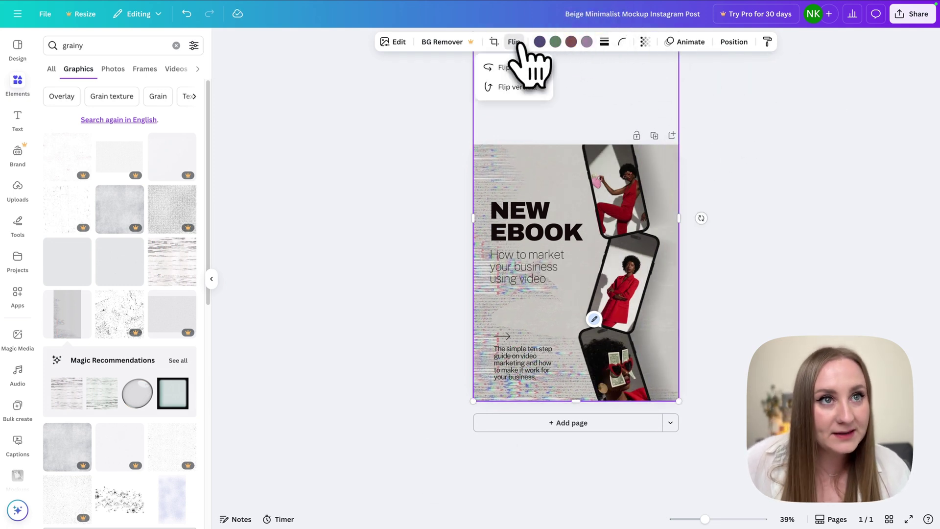
click(531, 69)
click(645, 42)
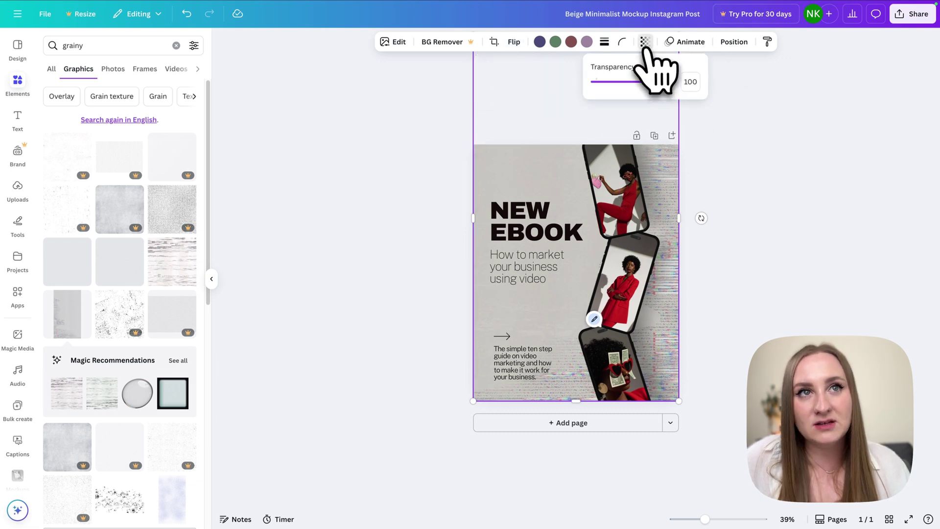
click(631, 81)
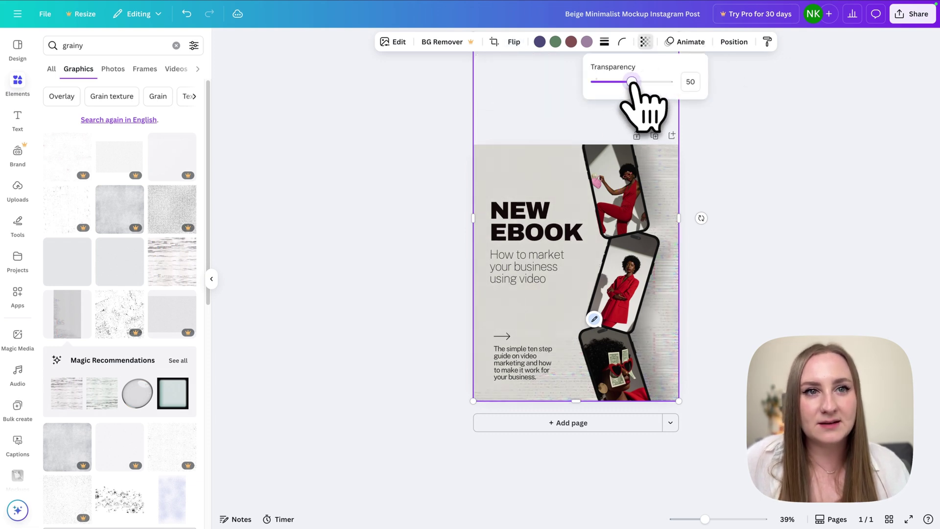
key(Delete)
scroll(73, 445, down, 5)
- Add the red grainy circle and tuck it behind the phones at the right edge
scroll(79, 266, down, 1)
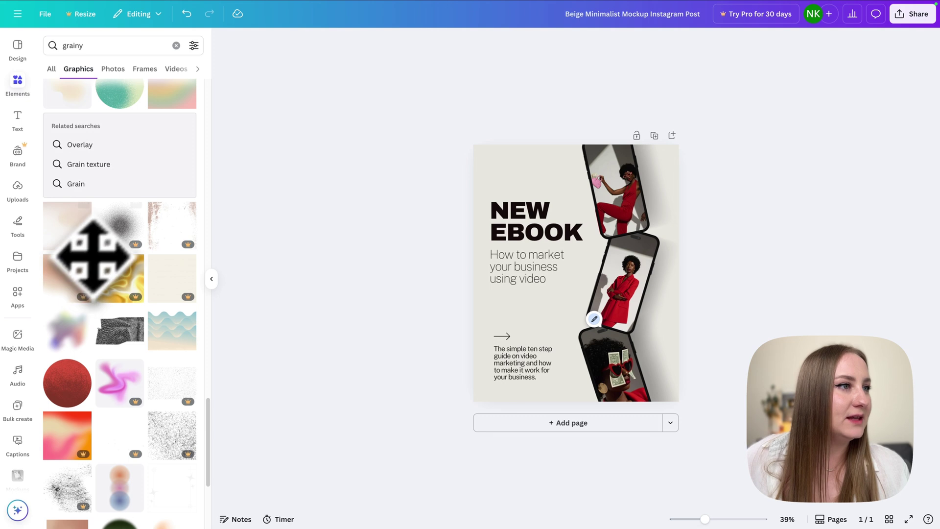
scroll(105, 244, down, 1)
click(71, 360)
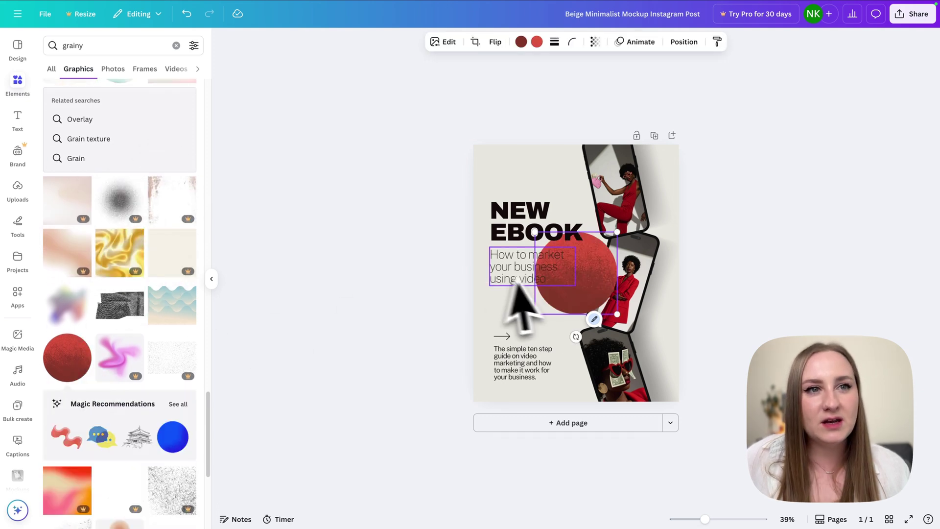
drag(583, 294, 642, 365)
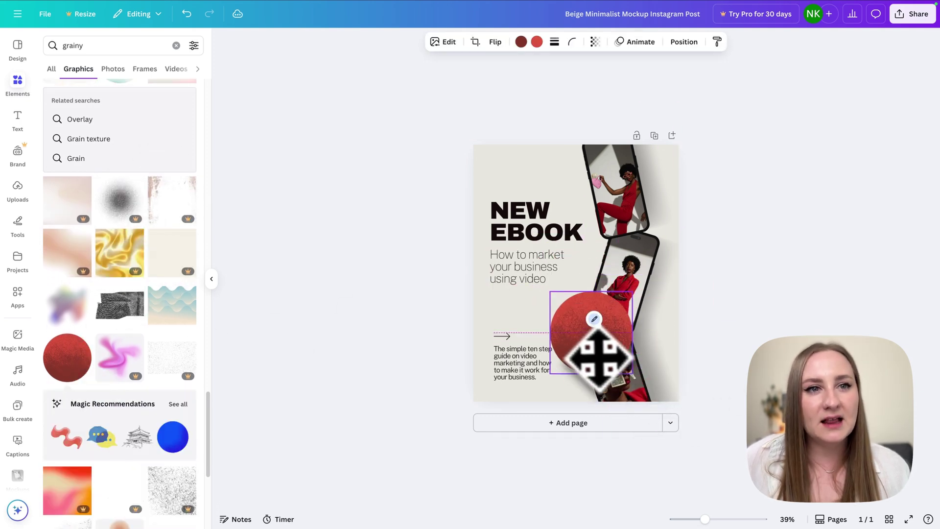
drag(594, 350, 661, 347)
key(super+bracketleft)
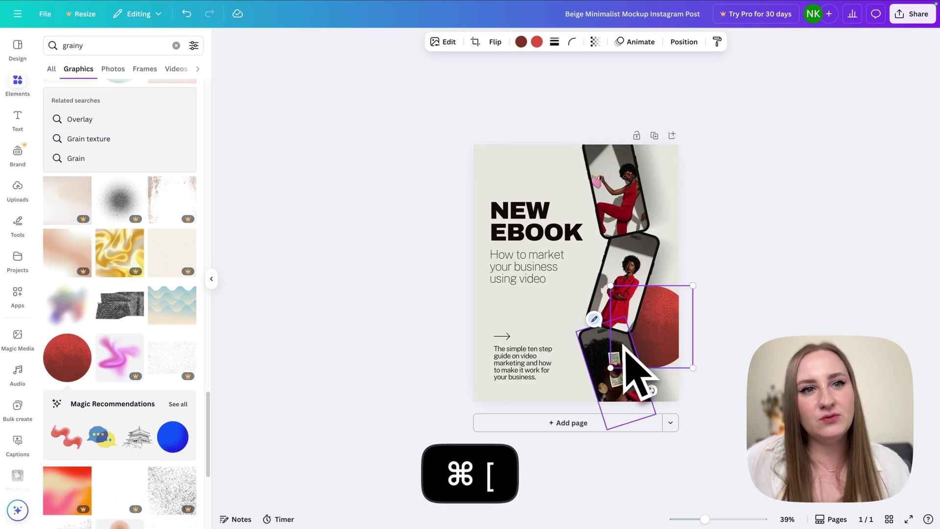
- Copy the red circle into the top-left and bottom-left corners, rotating the bottom one
alt+drag(683, 333, 533, 152)
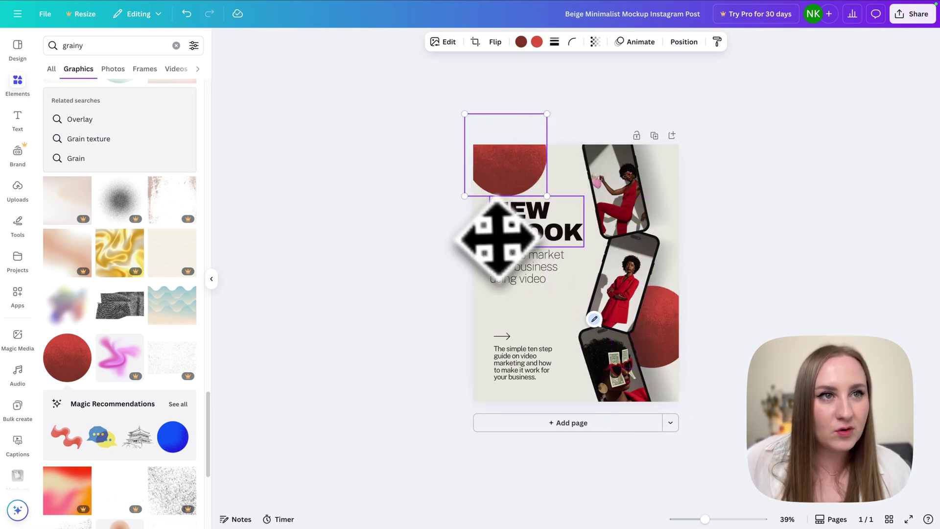
mouse_move(547, 201)
mouse_down()
mouse_move(485, 150)
mouse_move(509, 425)
mouse_up()
key(super+z)
click(540, 139)
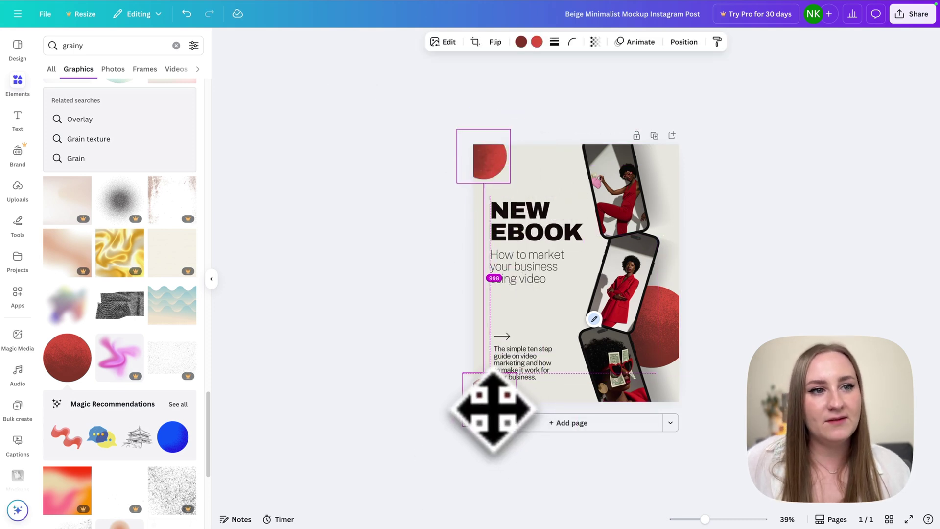
drag(444, 391, 493, 408)
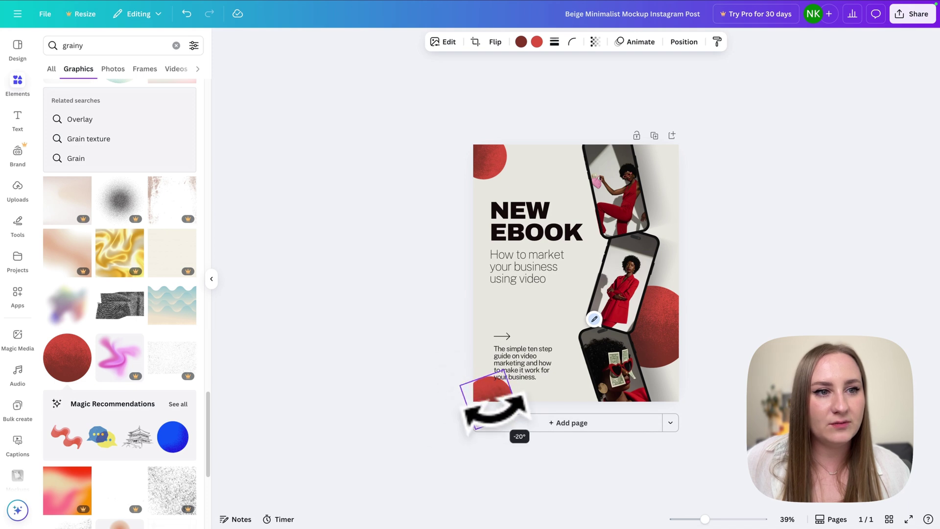
- Move the arrow and body text up, then check the headline and subtitle placement
drag(538, 363, 538, 342)
click(695, 387)
drag(471, 196, 535, 300)
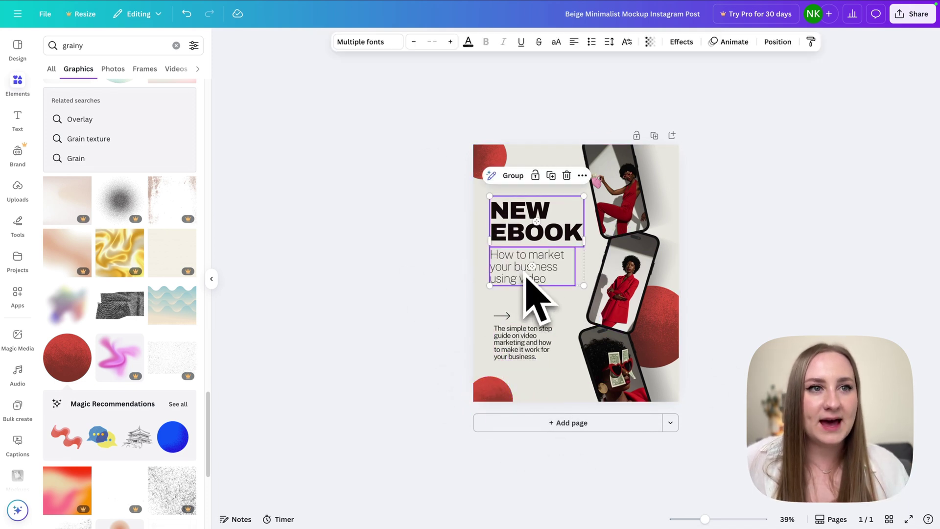
click(541, 296)
click(540, 267)
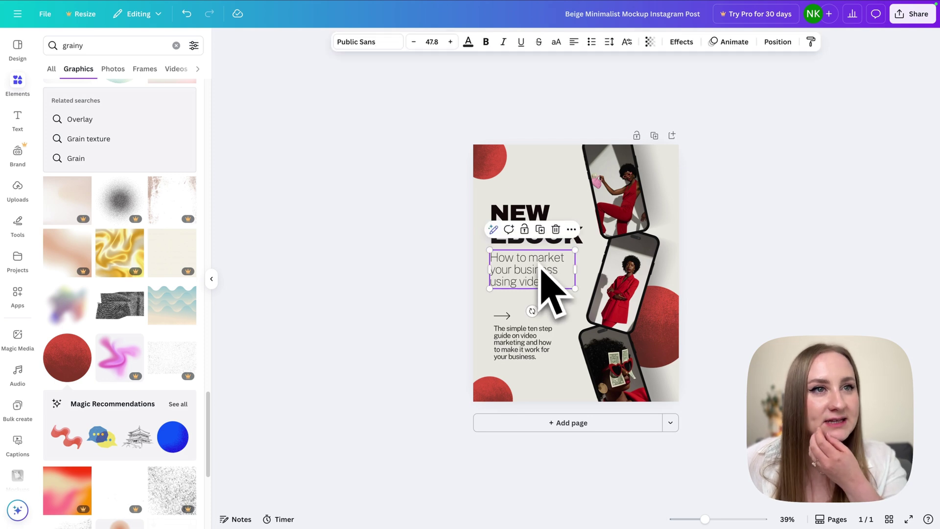
click(727, 288)
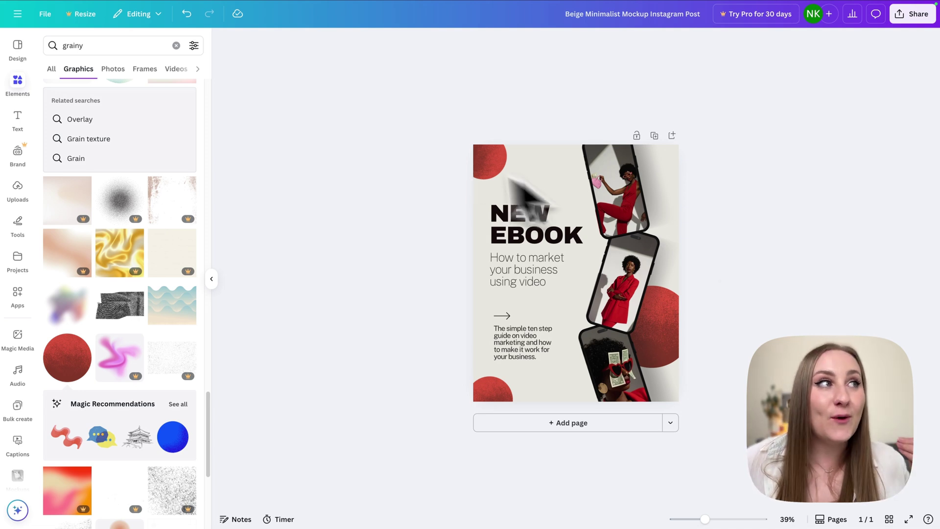
- Open the recently used mockup collage template's details and browse its More like this templates
click(17, 49)
scroll(126, 377, down, 5)
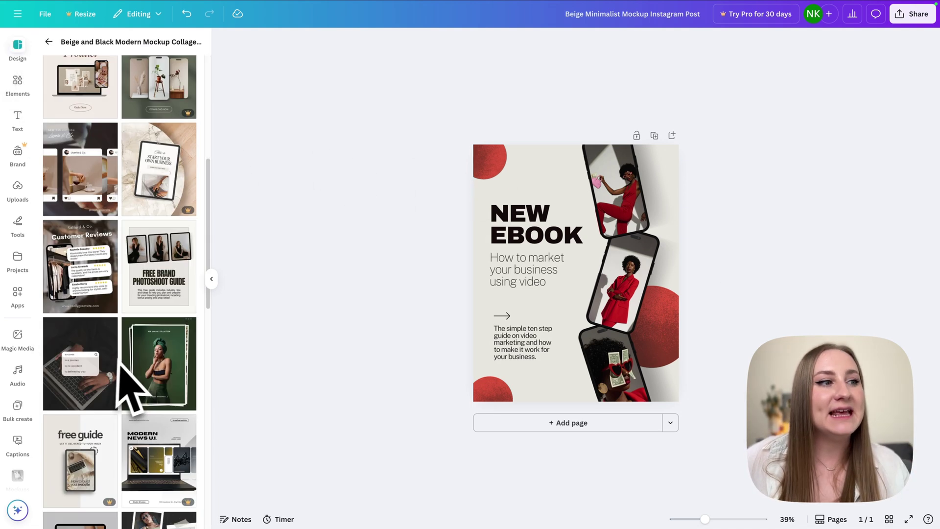
scroll(126, 382, down, 5)
scroll(126, 440, down, 5)
scroll(146, 440, down, 5)
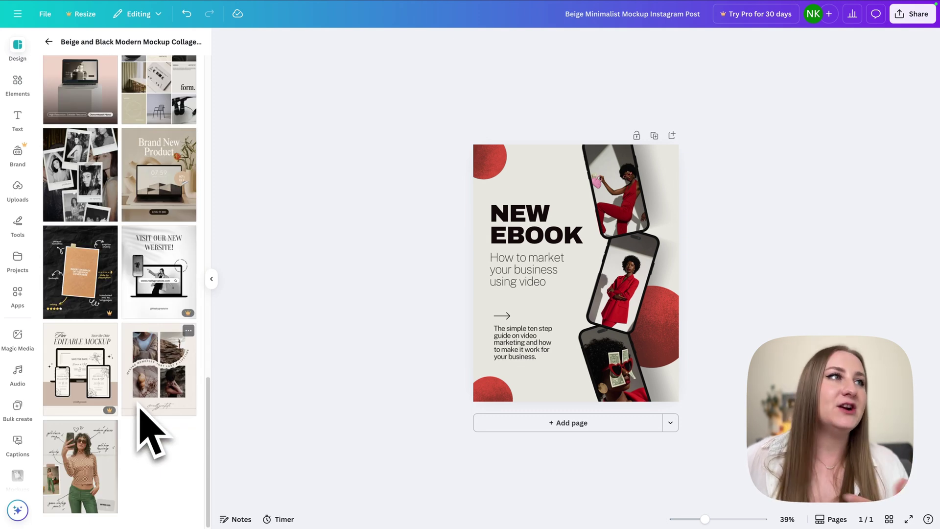
click(48, 41)
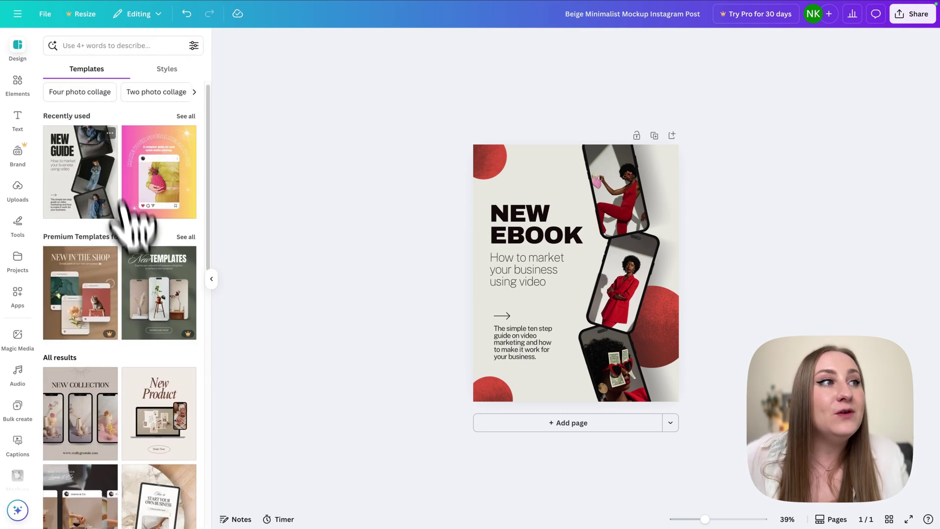
click(110, 134)
click(98, 211)
click(579, 219)
scroll(126, 336, down, 5)
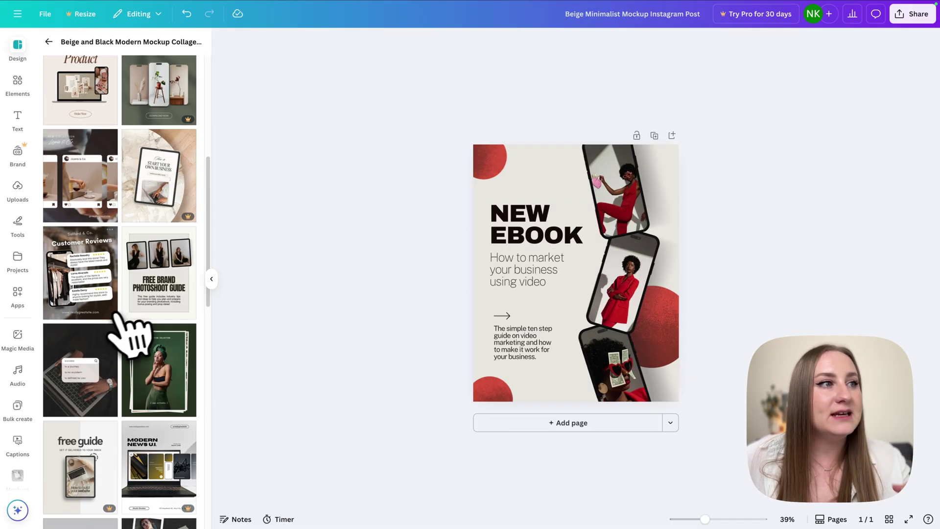
scroll(120, 336, down, 3)
scroll(118, 240, down, 3)
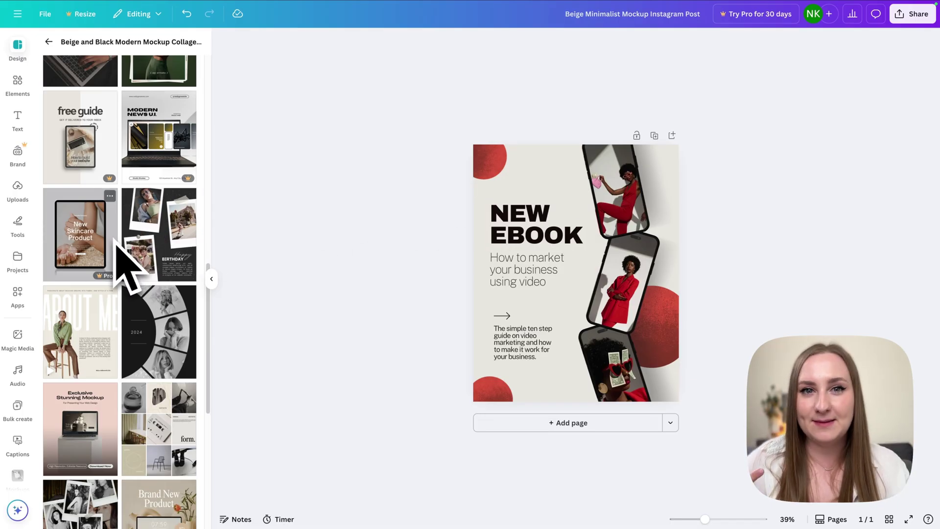